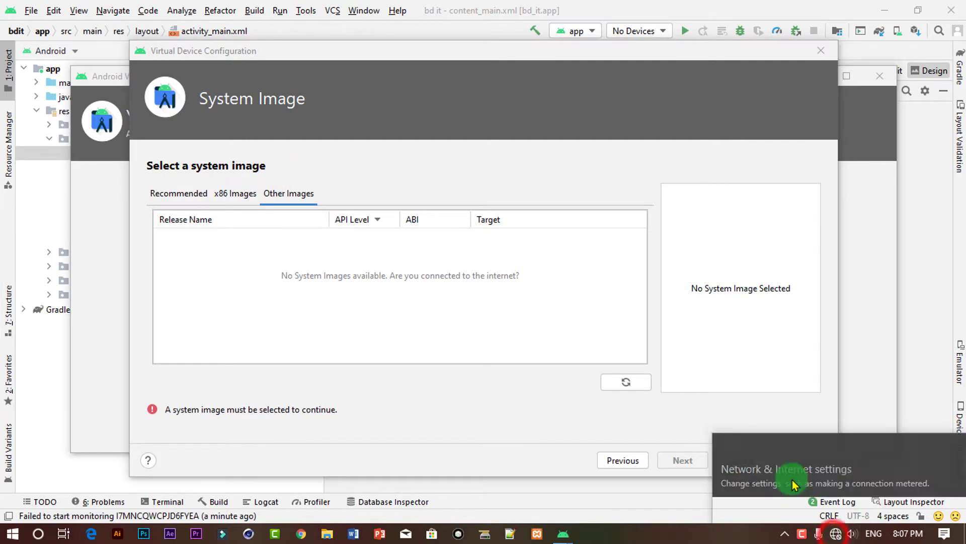
# Step: Check the network connection, cancel the open virtual device configuration, and close the Android Virtual Device Manager
pyautogui.click(843, 538)
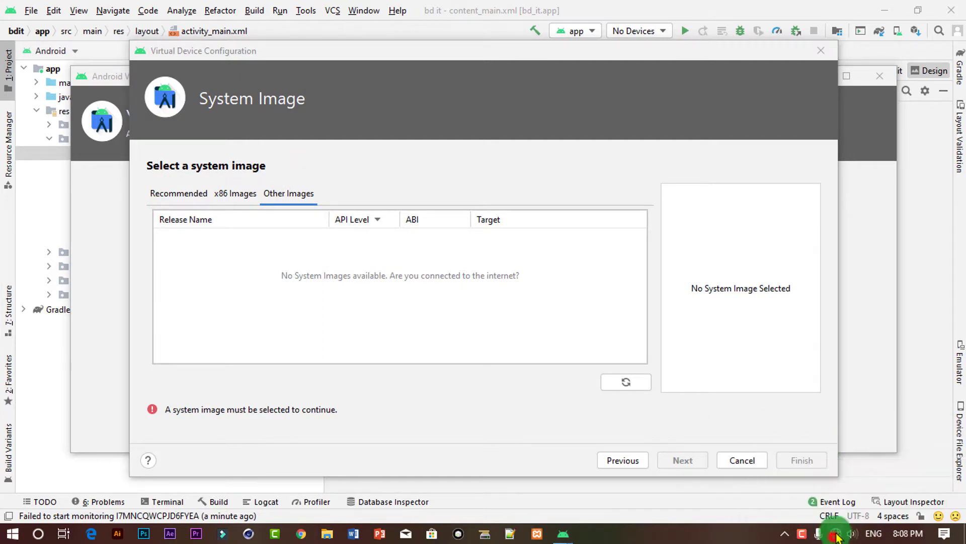
pyautogui.click(683, 276)
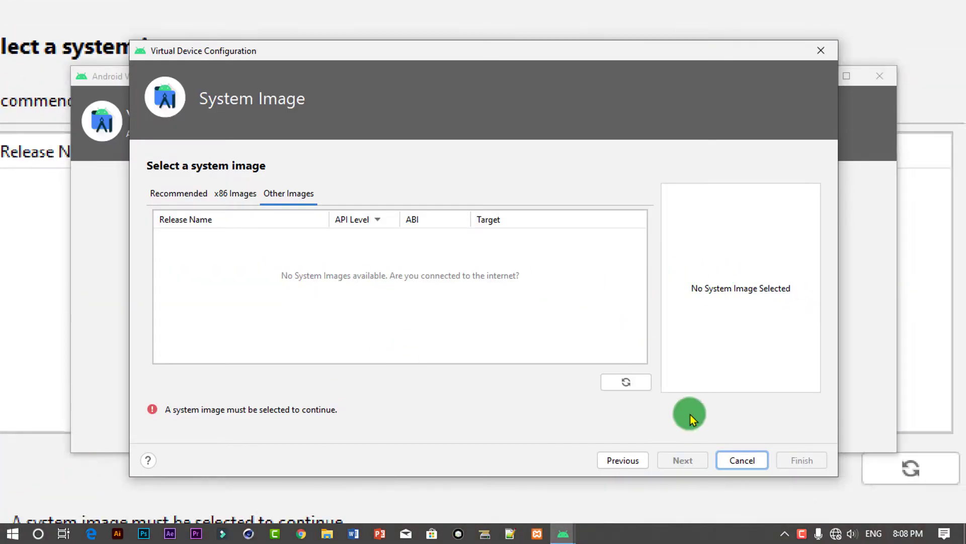
pyautogui.click(738, 459)
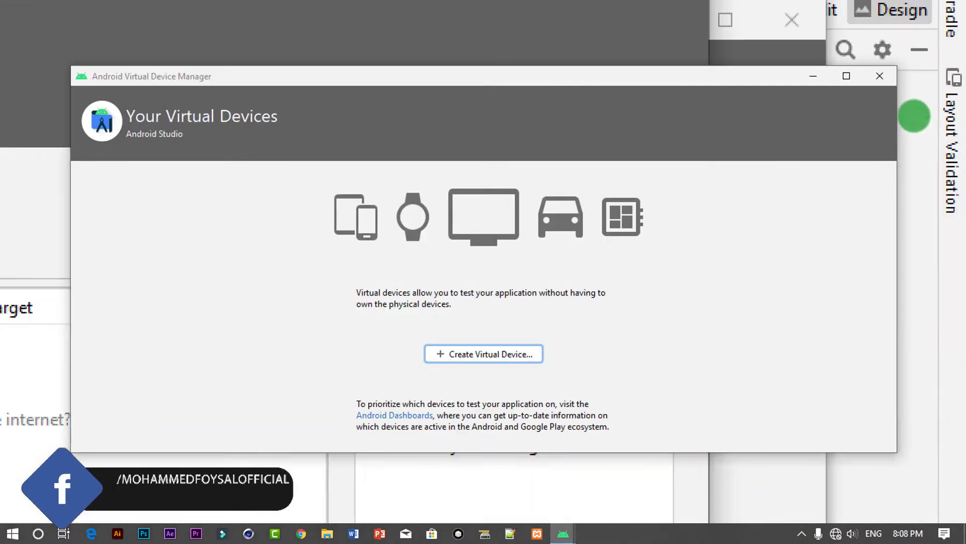
pyautogui.click(880, 77)
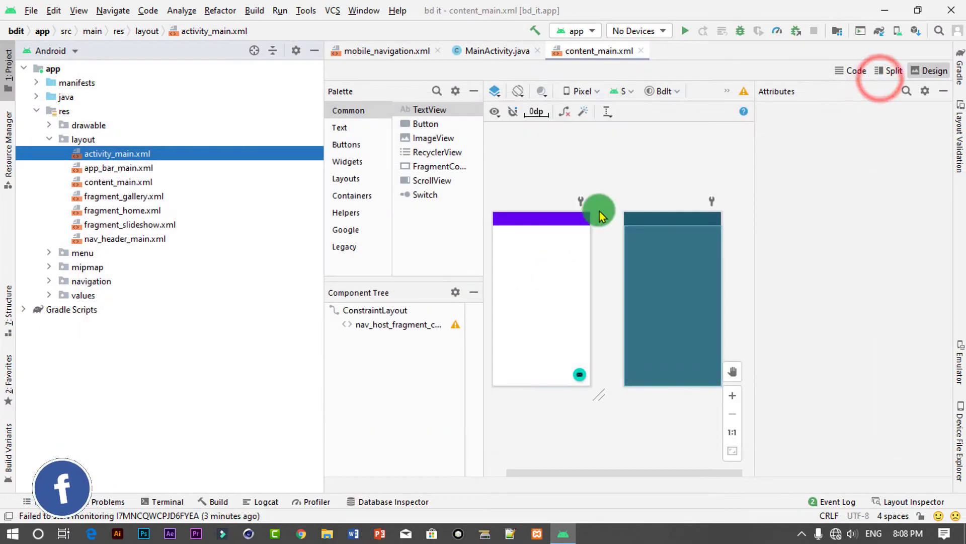
pyautogui.click(158, 380)
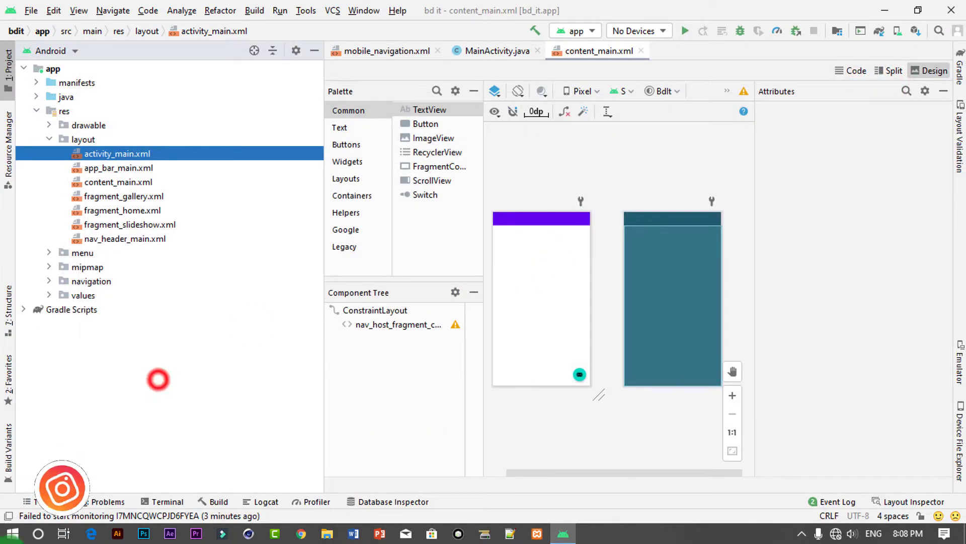
# Step: Reopen the Android Virtual Device Manager and start a new virtual device using the Pixel 4 XL phone definition
pyautogui.click(892, 37)
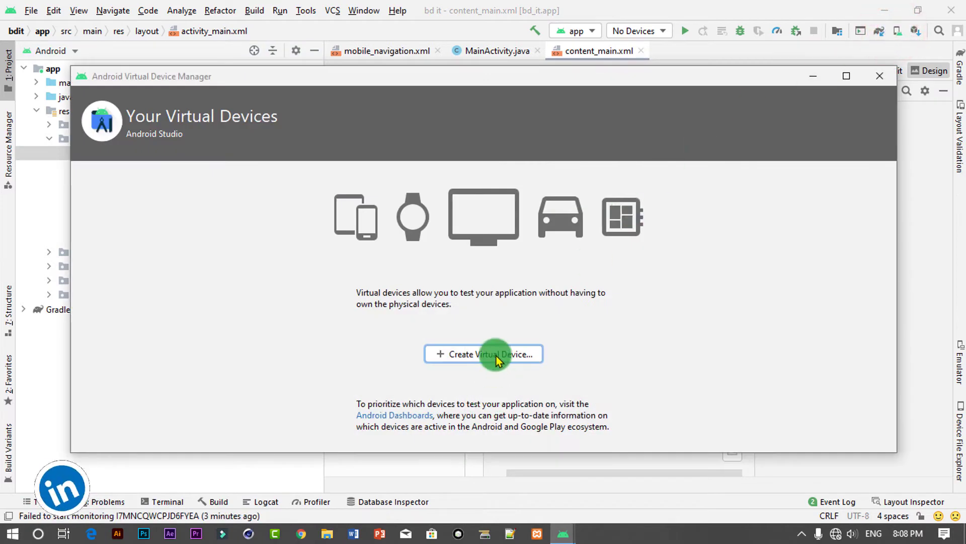
pyautogui.click(496, 355)
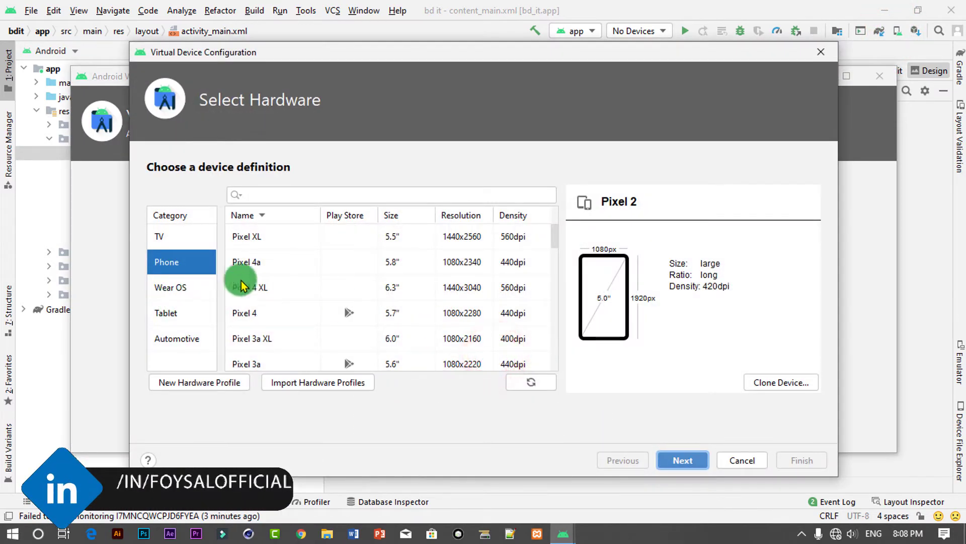
pyautogui.click(272, 272)
pyautogui.click(272, 293)
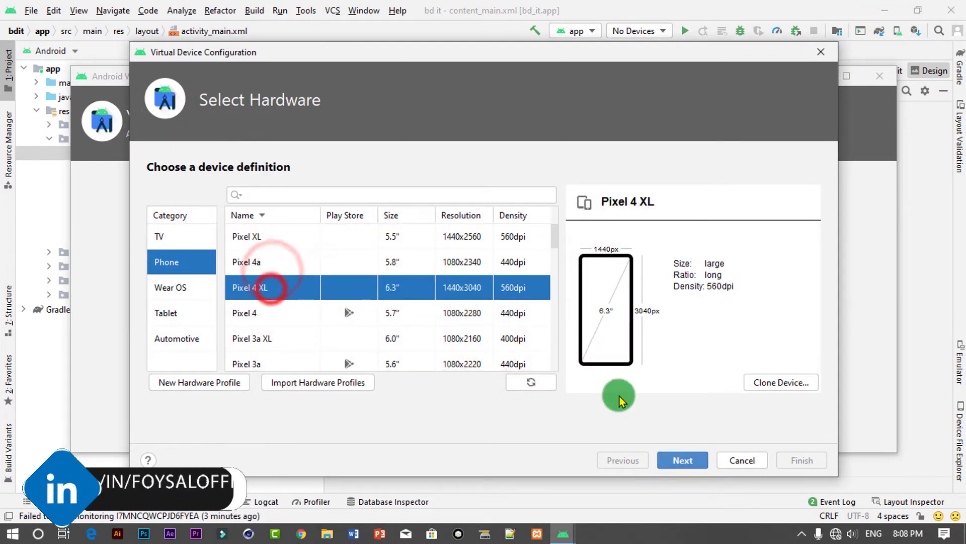
pyautogui.click(679, 459)
# Step: Examine the Recommended, x86 and Other system image lists, refresh them, and close the virtual device configuration
pyautogui.click(237, 198)
pyautogui.click(312, 194)
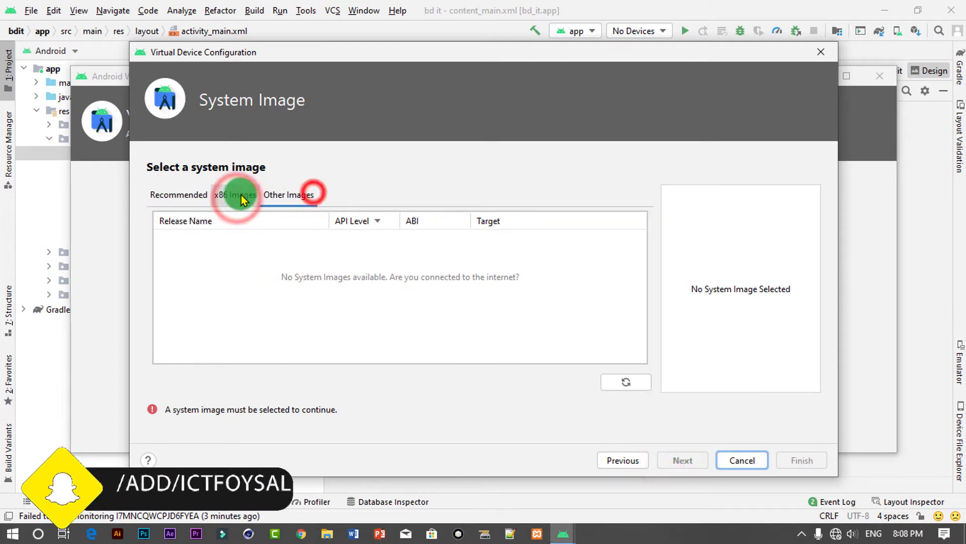
pyautogui.click(241, 195)
pyautogui.click(167, 196)
pyautogui.click(253, 205)
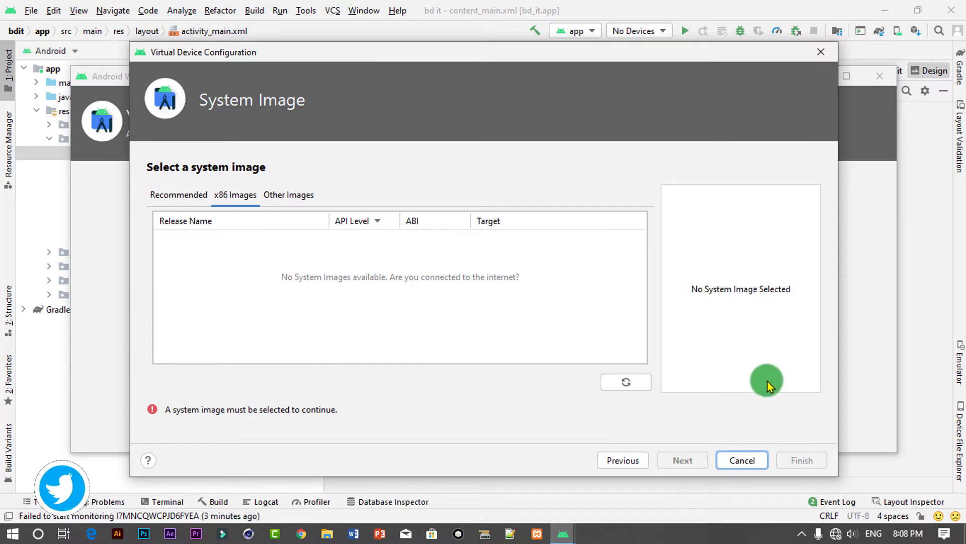
pyautogui.click(623, 383)
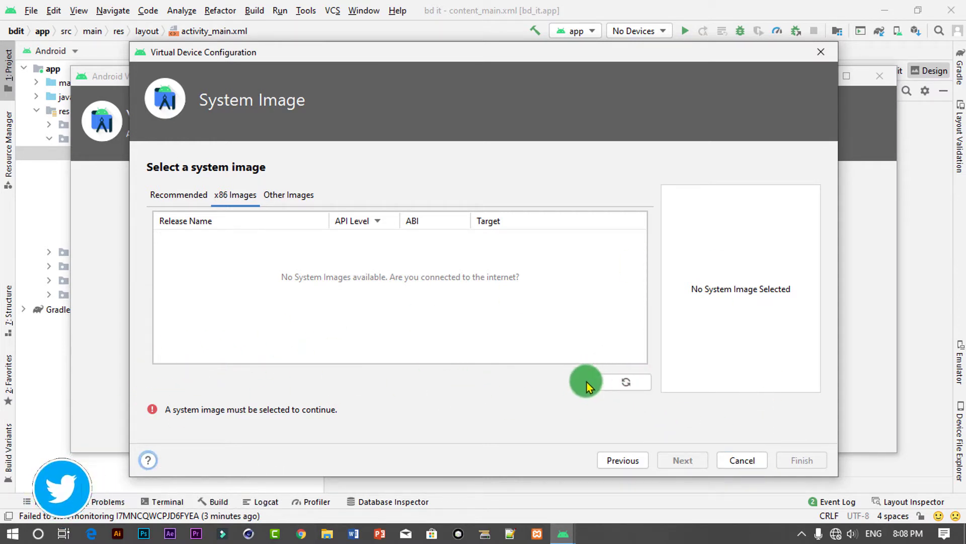
pyautogui.click(824, 53)
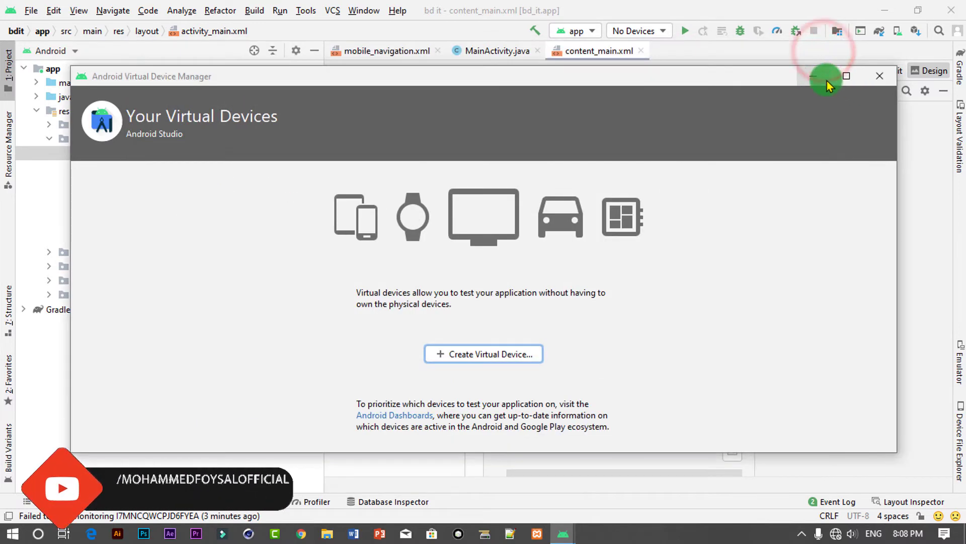
# Step: Switch to File Explorer and locate the x86-R_r02.zip system image archive in the Downloads folder
pyautogui.click(328, 535)
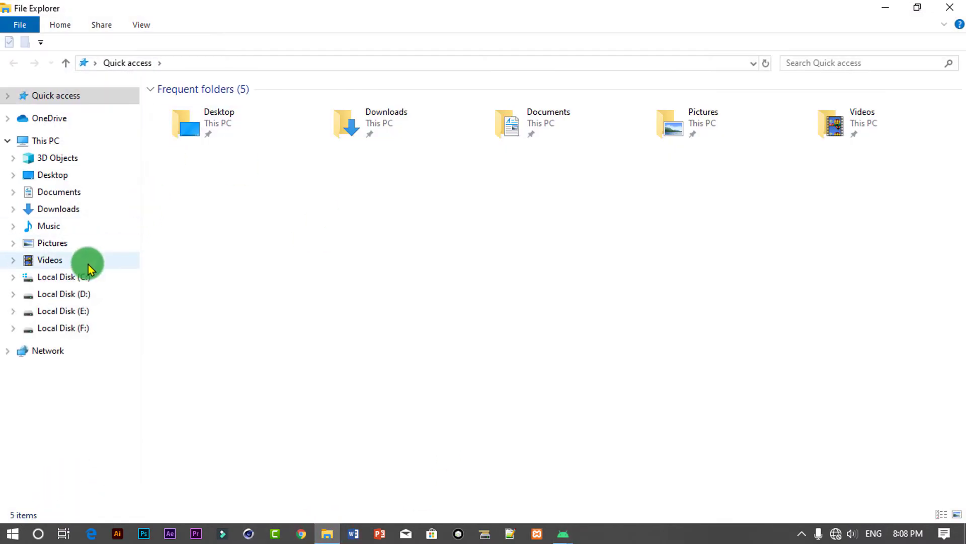
pyautogui.click(70, 207)
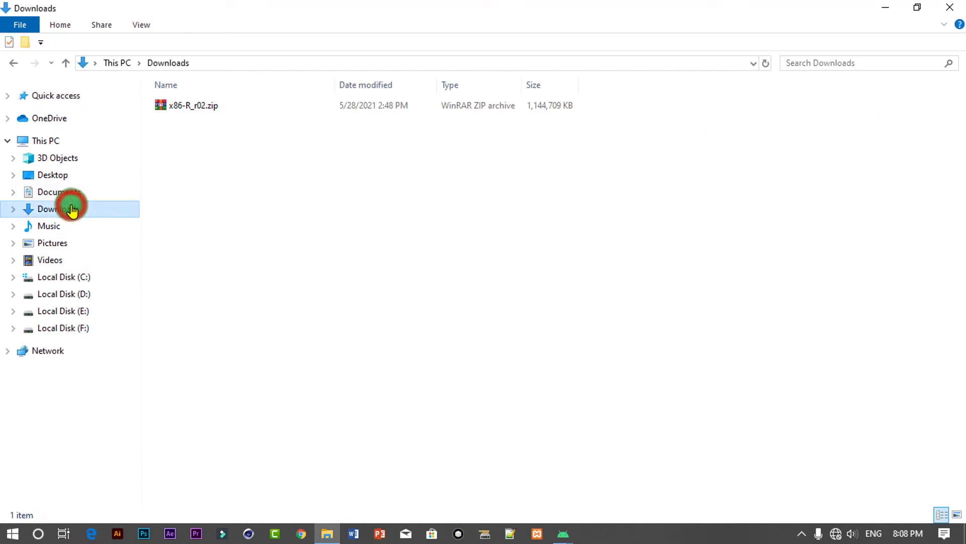
pyautogui.click(191, 108)
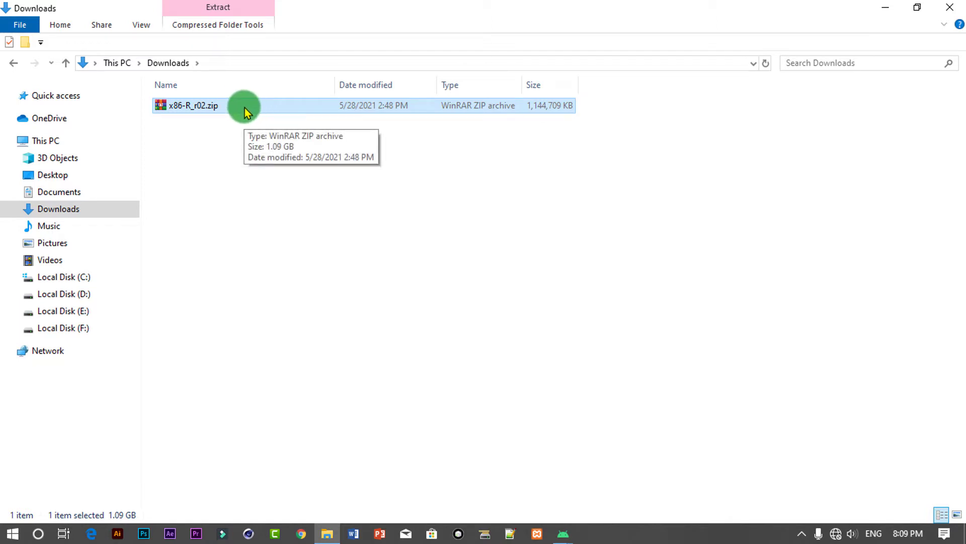
pyautogui.click(325, 192)
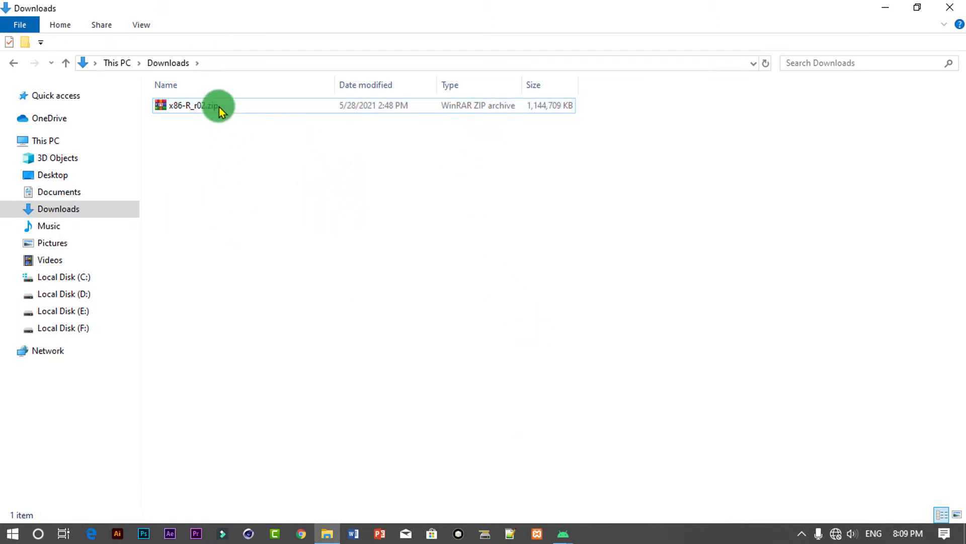
# Step: Close the Android Virtual Device Manager and exit Android Studio completely
pyautogui.moveTo(559, 537)
pyautogui.click(618, 480)
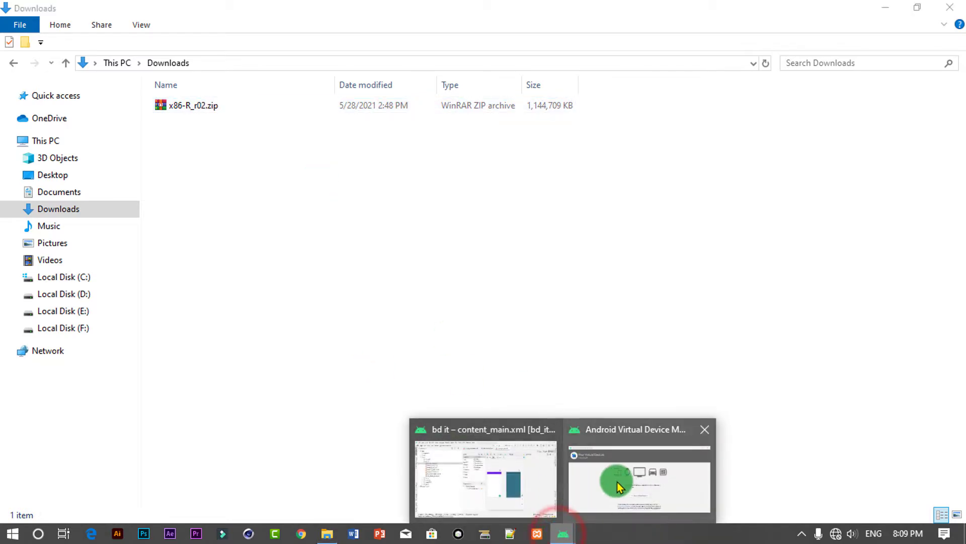
pyautogui.click(878, 76)
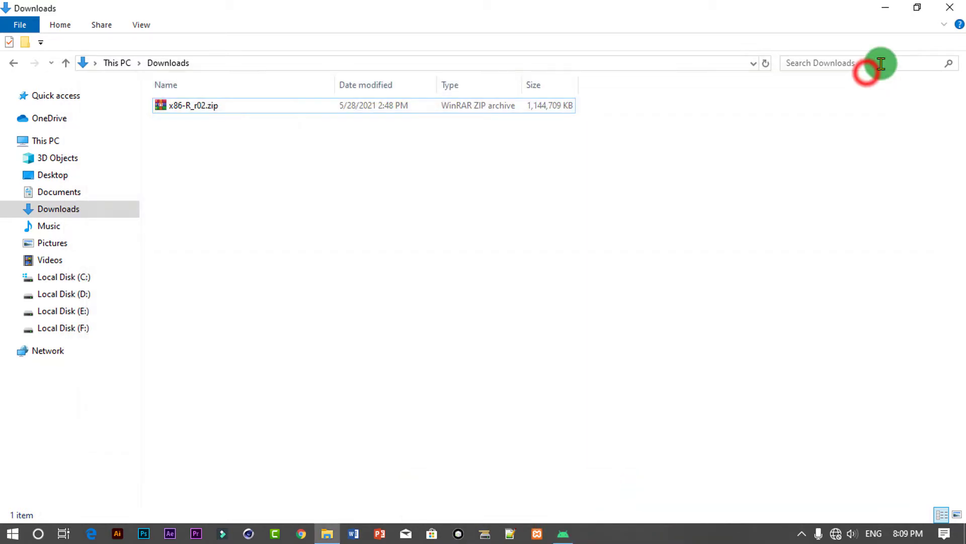
pyautogui.click(563, 533)
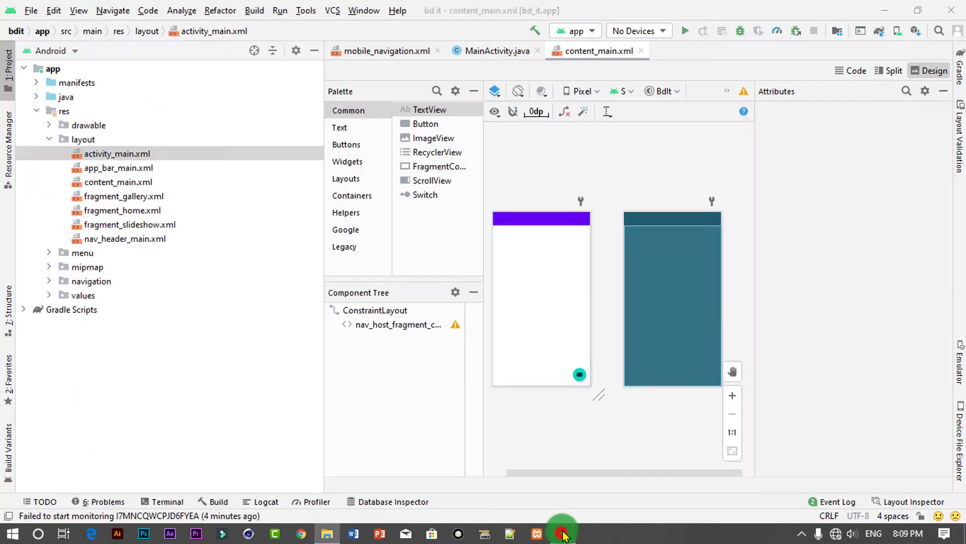
pyautogui.click(951, 10)
pyautogui.click(529, 283)
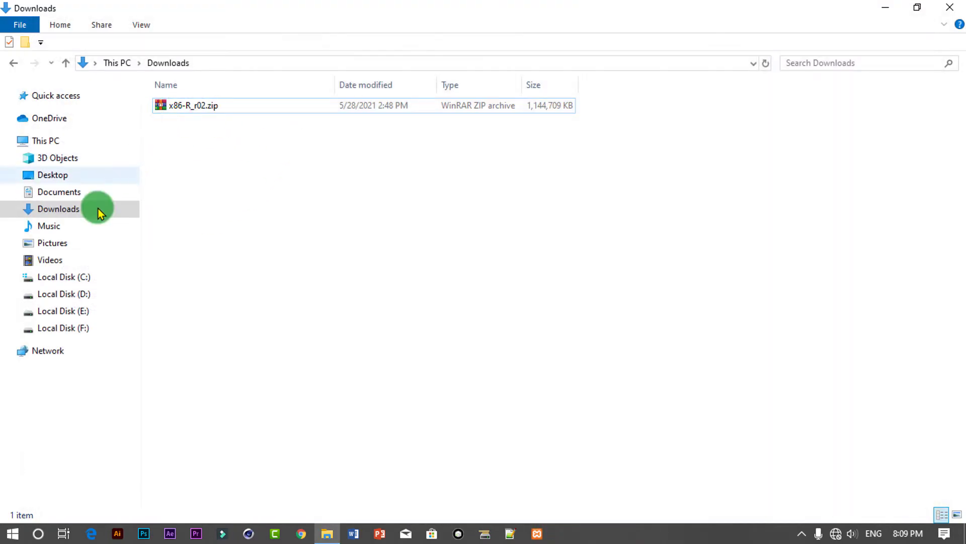
# Step: Open the x86-R_r02.zip archive from Downloads in WinRAR and select its x86 folder
pyautogui.click(213, 106)
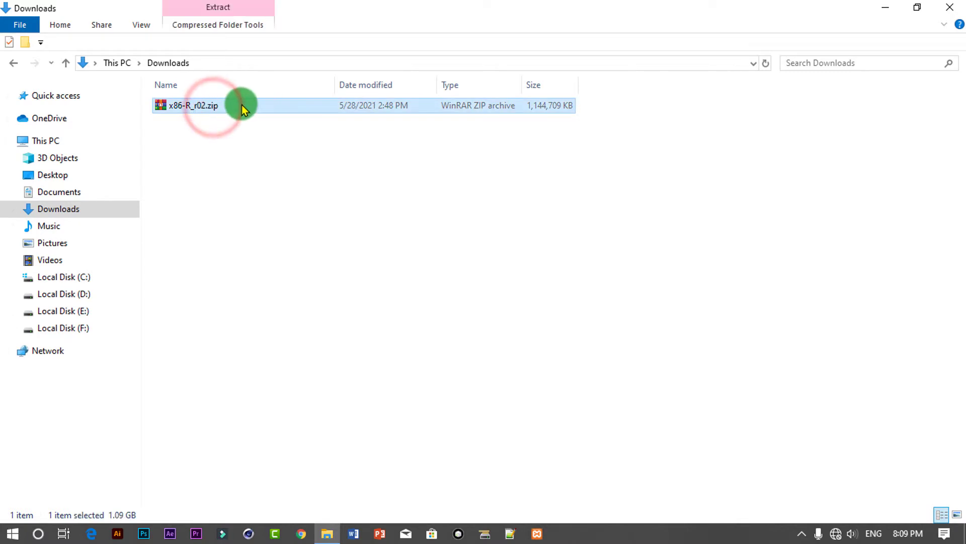
pyautogui.doubleClick(243, 105)
pyautogui.click(335, 196)
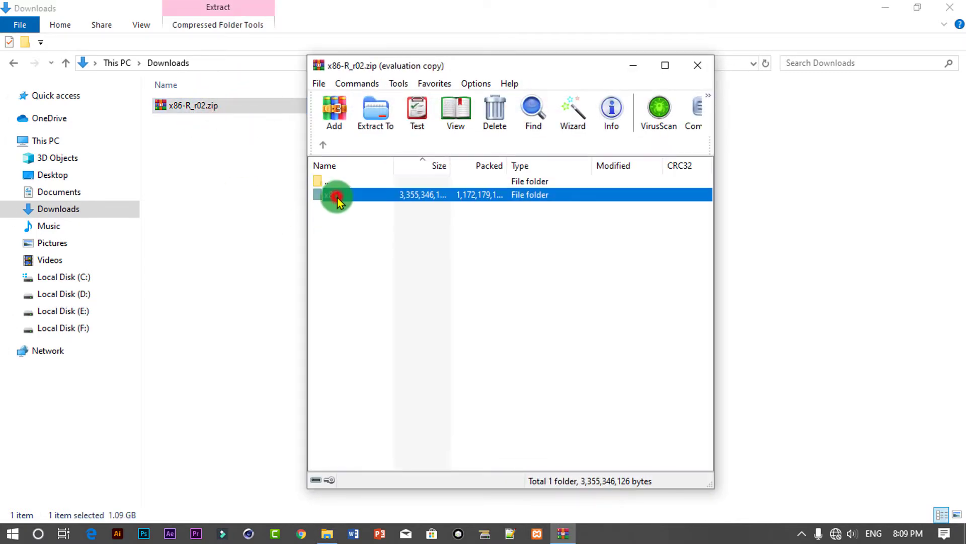
pyautogui.click(559, 279)
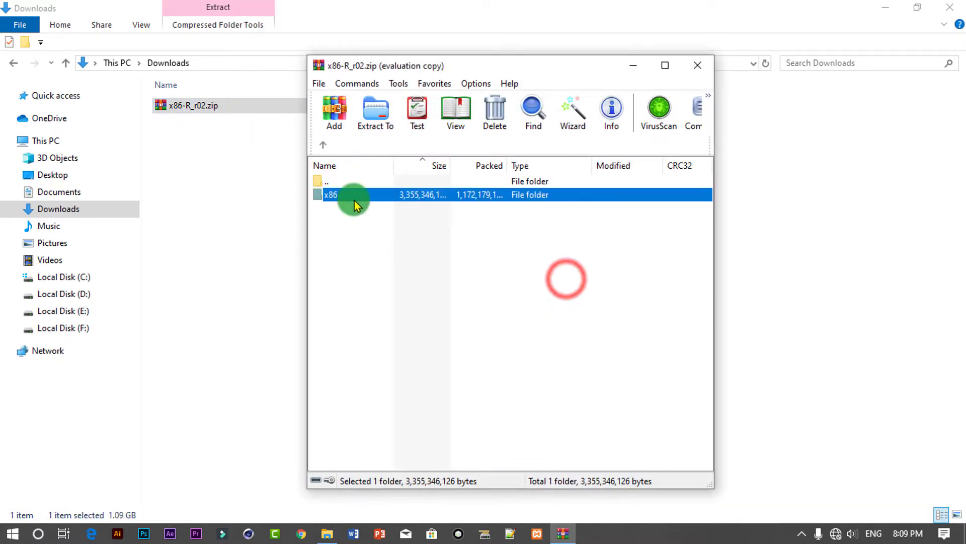
# Step: Select everything inside the archive's x86 folder except the parent folder entry, and open the extraction path options
pyautogui.doubleClick(342, 197)
pyautogui.moveTo(384, 383); pyautogui.dragTo(354, 197)
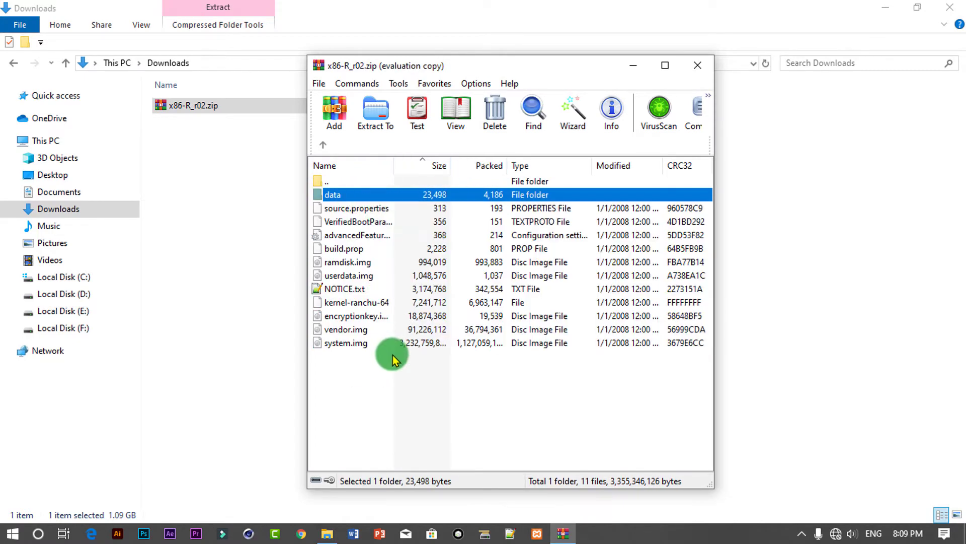
pyautogui.click(398, 351)
pyautogui.hotkey('ctrl', 'a')
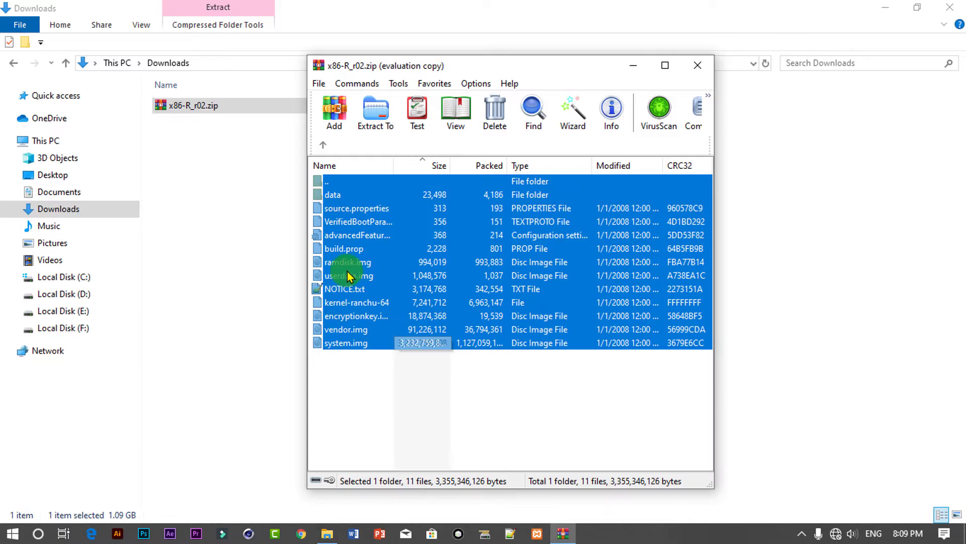
pyautogui.keyDown('ctrl'); pyautogui.click(343, 181); pyautogui.keyUp('ctrl')
pyautogui.click(370, 121)
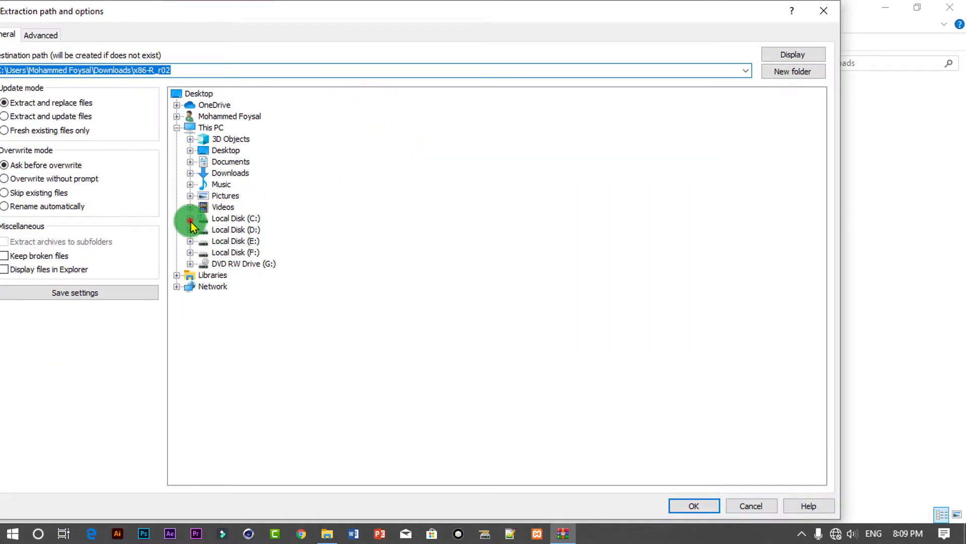
# Step: Browse the extraction destination on Local Disk (C:) to the AppData folder in the user's profile
pyautogui.click(191, 221)
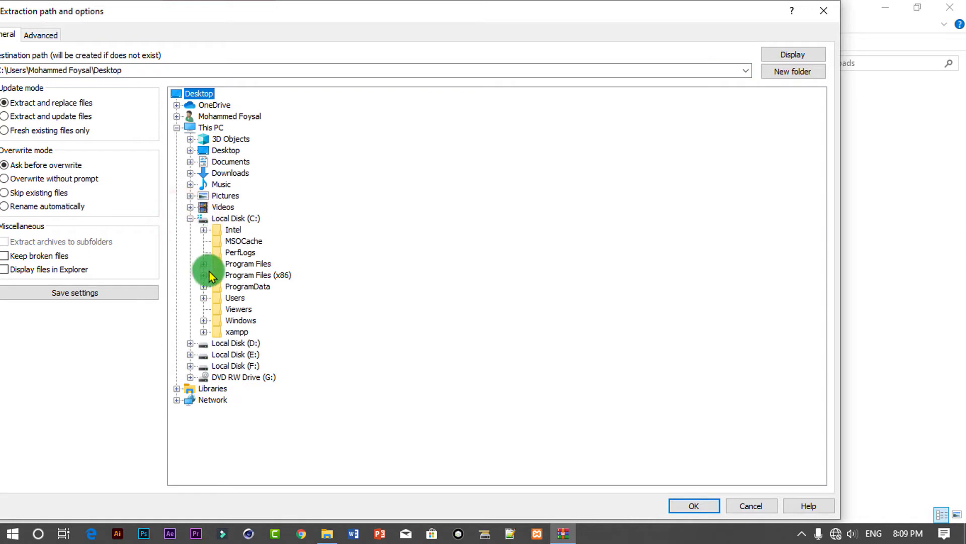
pyautogui.click(203, 297)
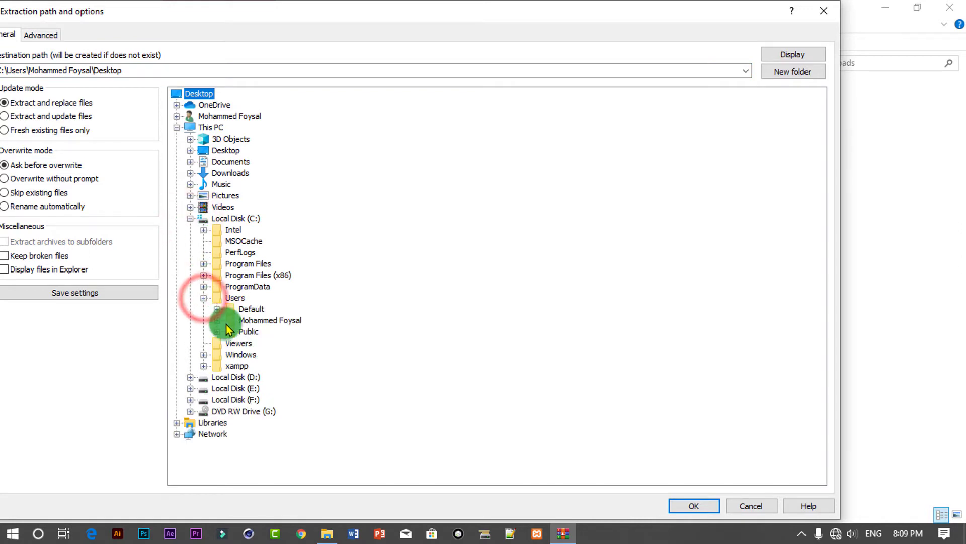
pyautogui.click(217, 320)
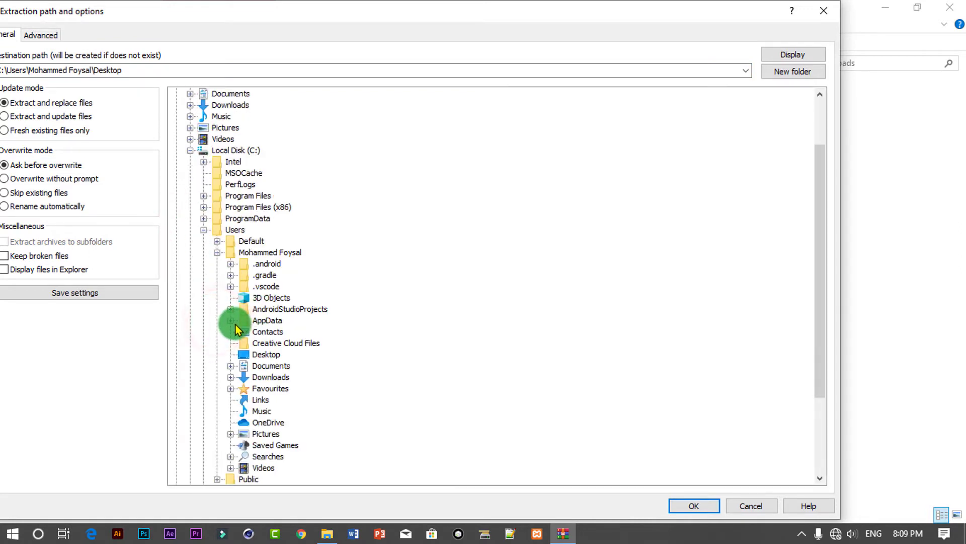
pyautogui.click(231, 321)
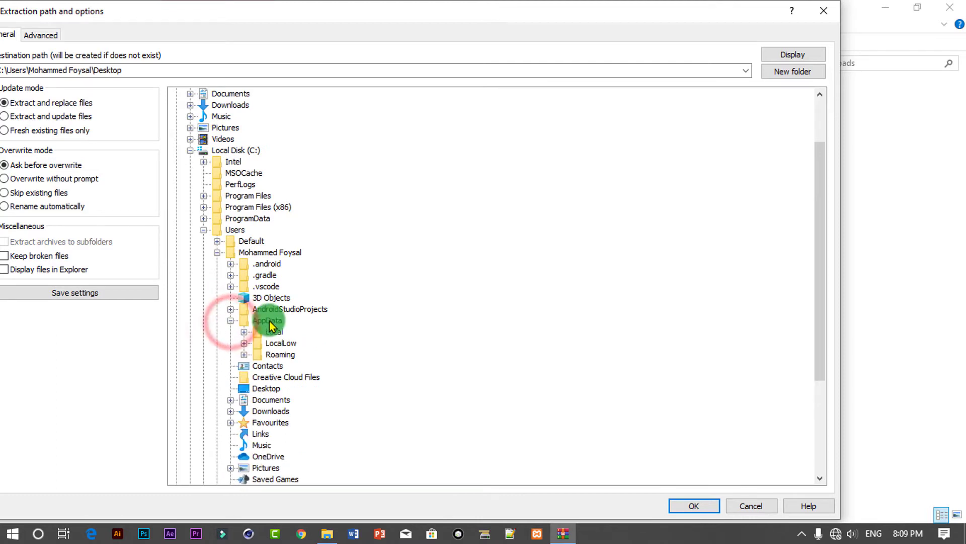
pyautogui.click(258, 323)
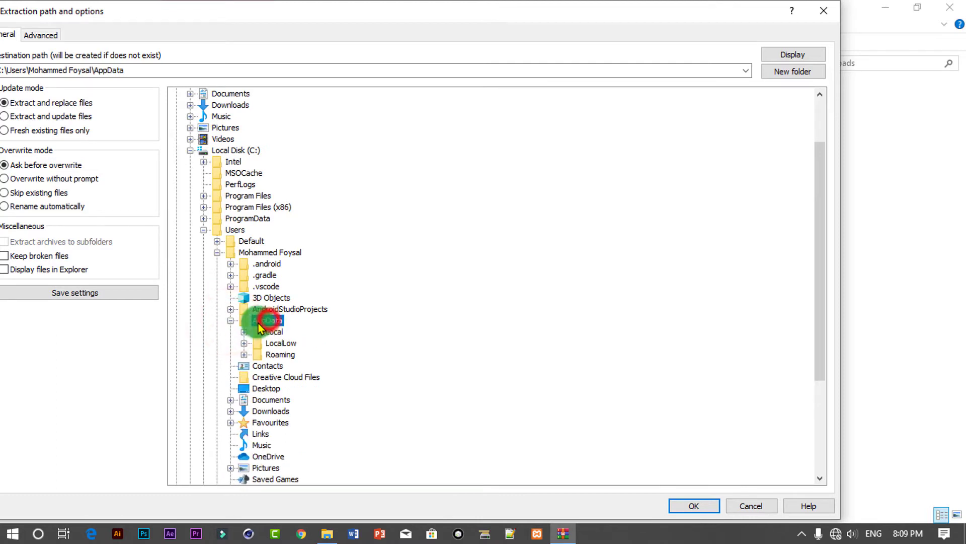
pyautogui.click(285, 14)
pyautogui.moveTo(286, 14); pyautogui.dragTo(347, 26)
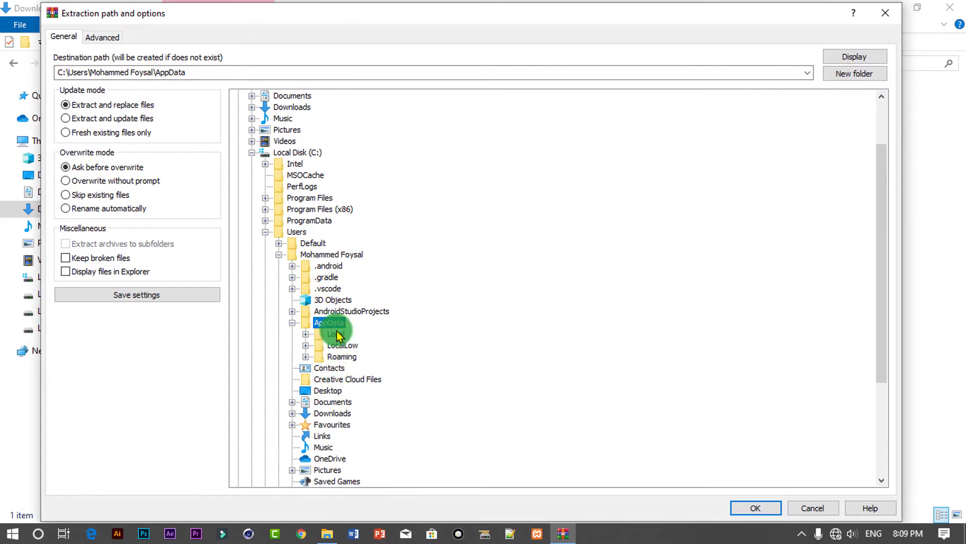
pyautogui.click(305, 334)
pyautogui.click(336, 143)
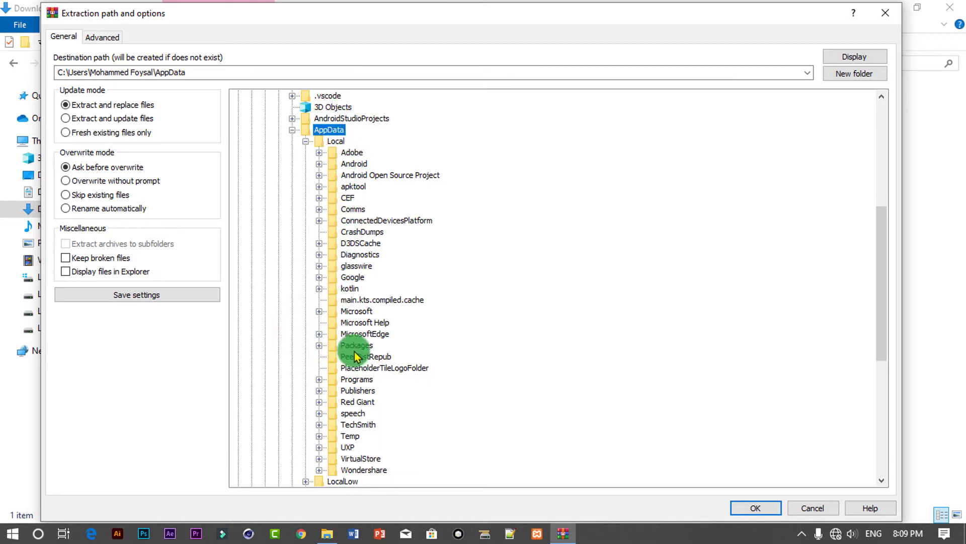
pyautogui.click(318, 164)
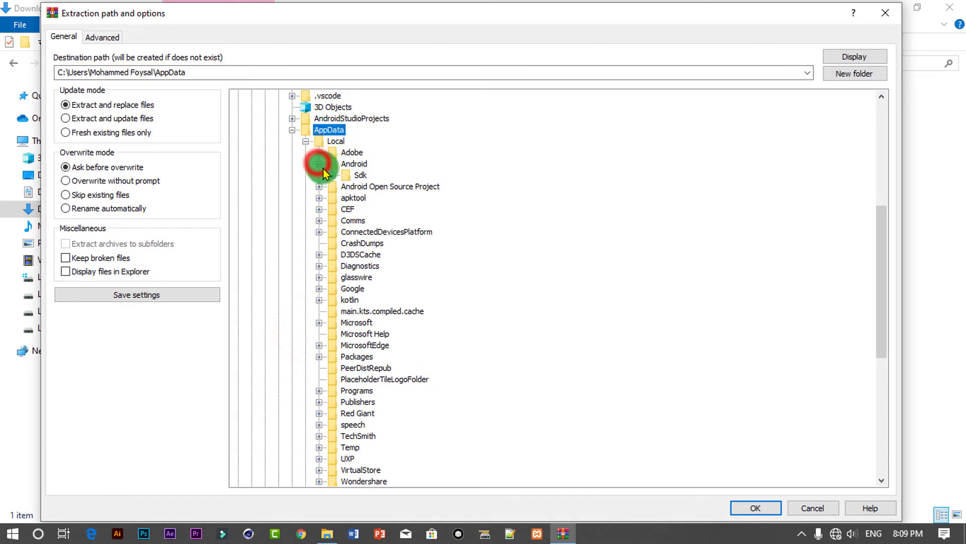
pyautogui.click(332, 175)
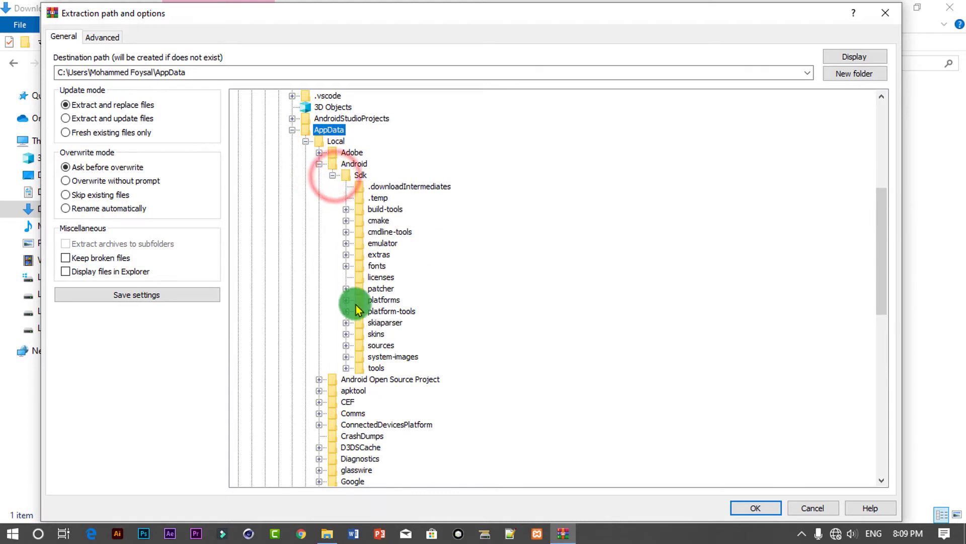
pyautogui.click(346, 357)
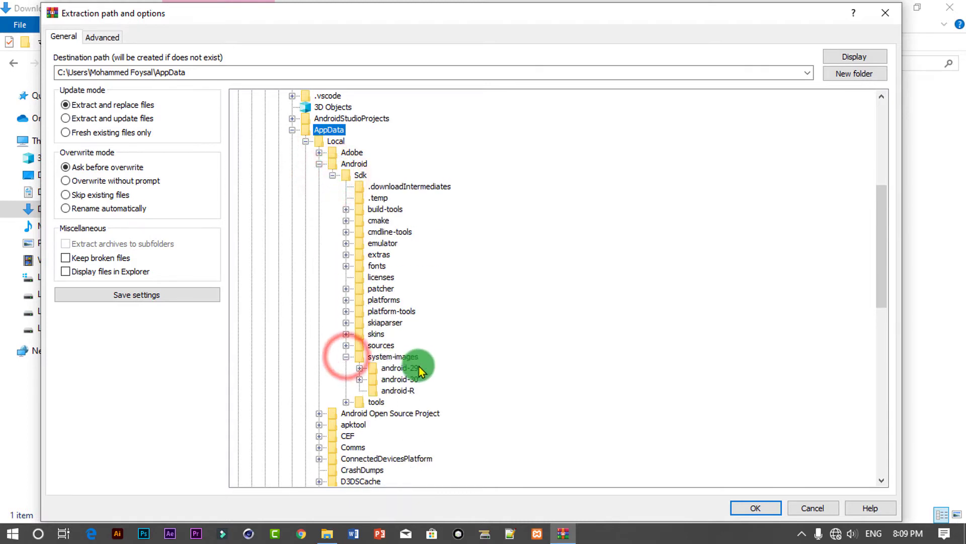
pyautogui.click(360, 379)
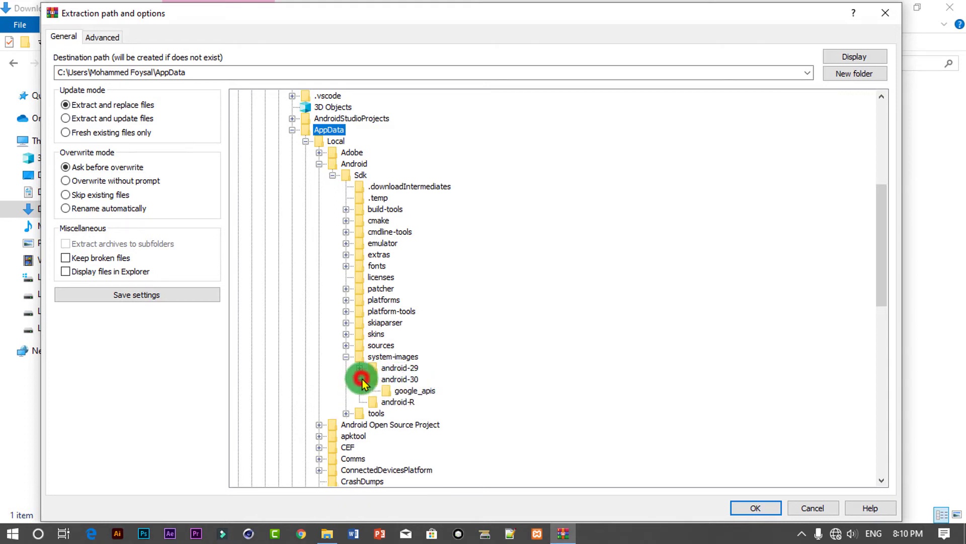
pyautogui.click(403, 392)
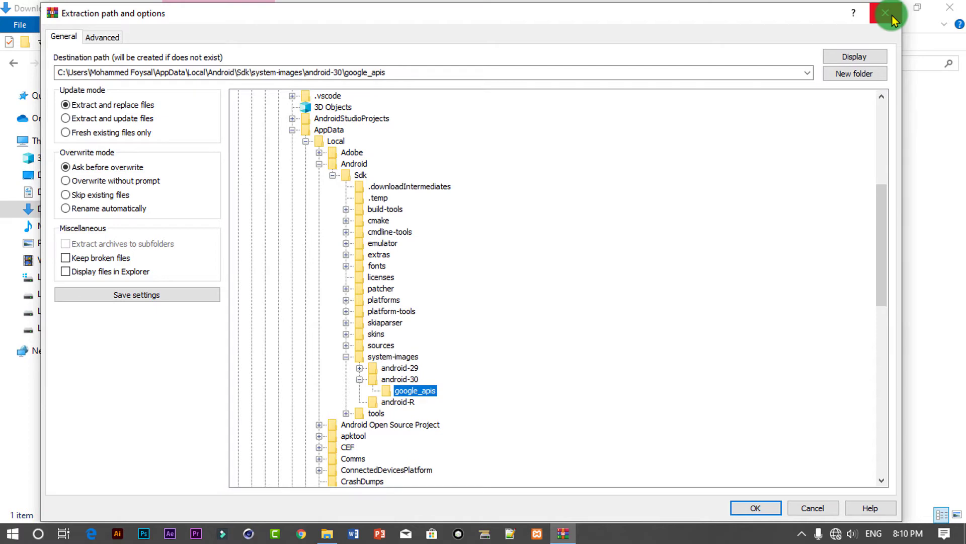
pyautogui.moveTo(660, 24); pyautogui.dragTo(555, 107)
pyautogui.click(745, 104)
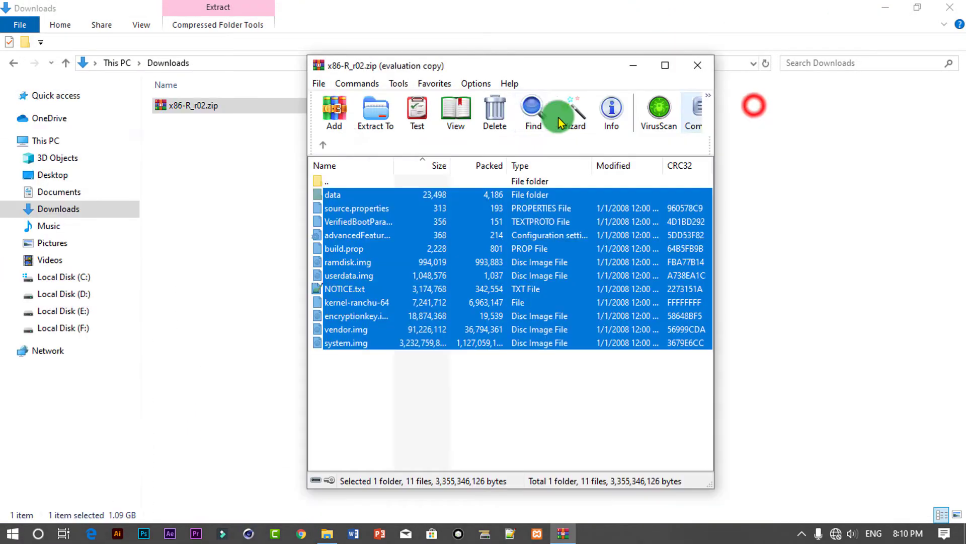
# Step: Return to the top level of x86-R_r02.zip, select the whole x86 folder and open its extraction path options
pyautogui.click(324, 146)
pyautogui.click(352, 252)
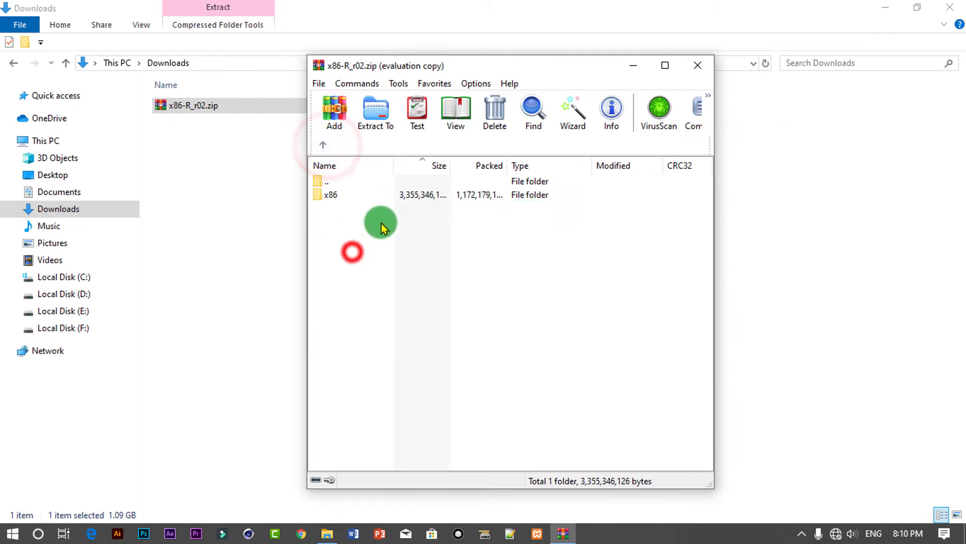
pyautogui.click(322, 146)
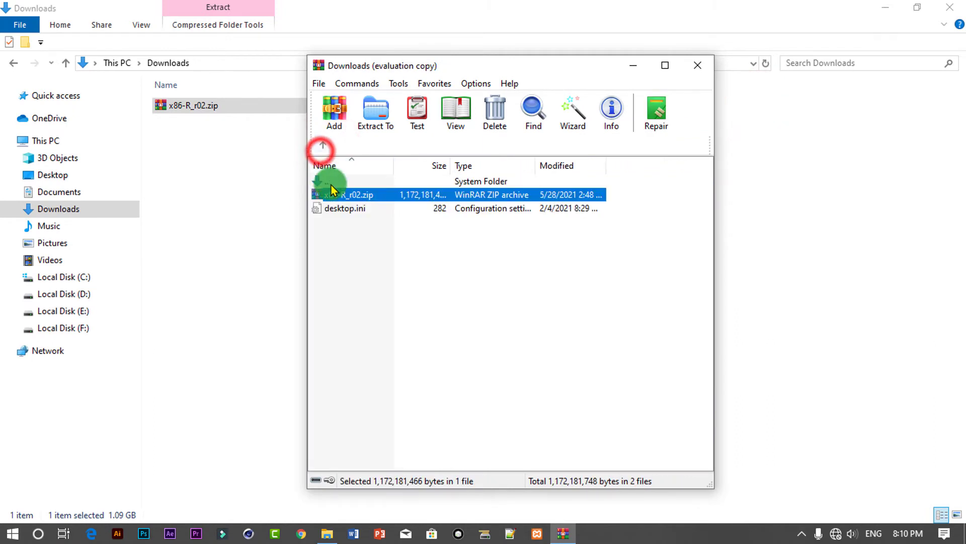
pyautogui.doubleClick(332, 196)
pyautogui.click(333, 196)
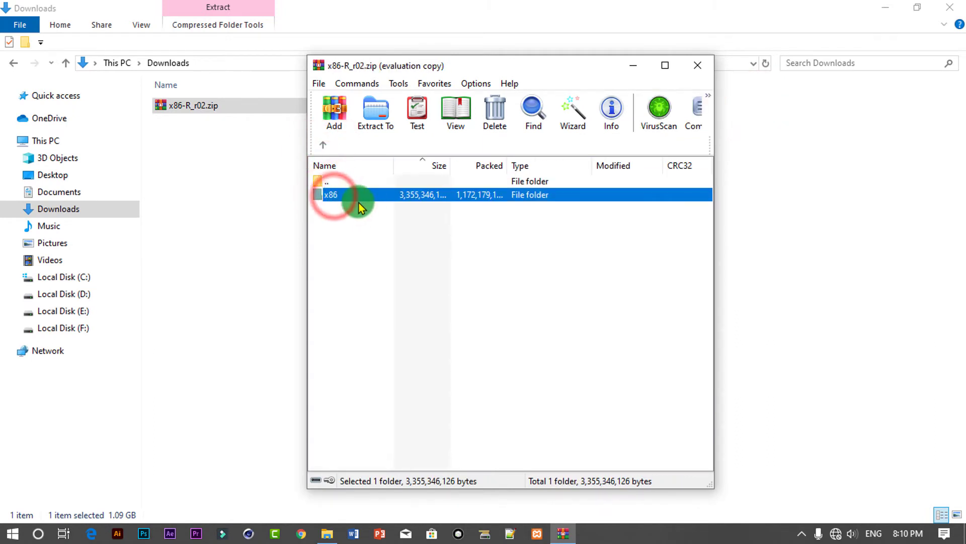
pyautogui.click(376, 113)
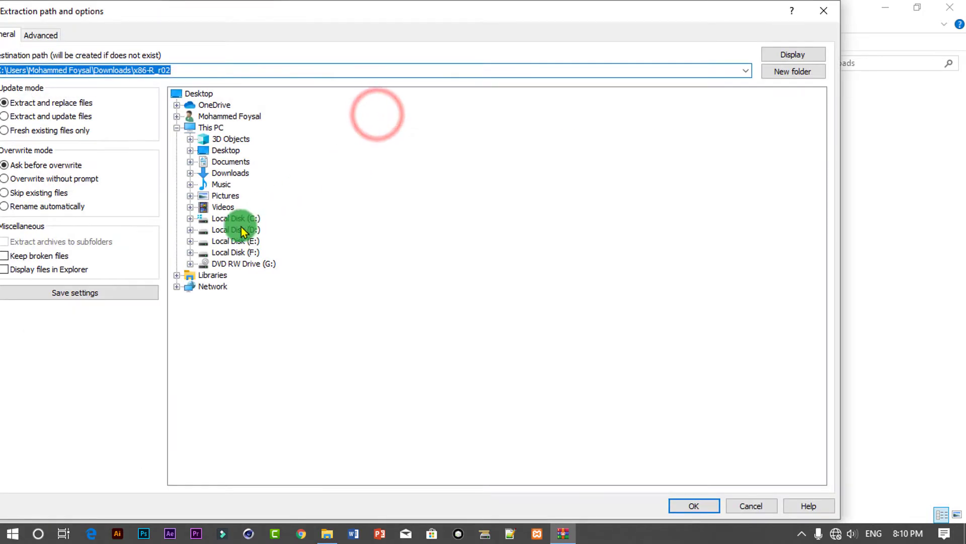
# Step: Browse the extraction destination on Local Disk (C:) to AppData\Local inside the user's profile folder
pyautogui.click(190, 218)
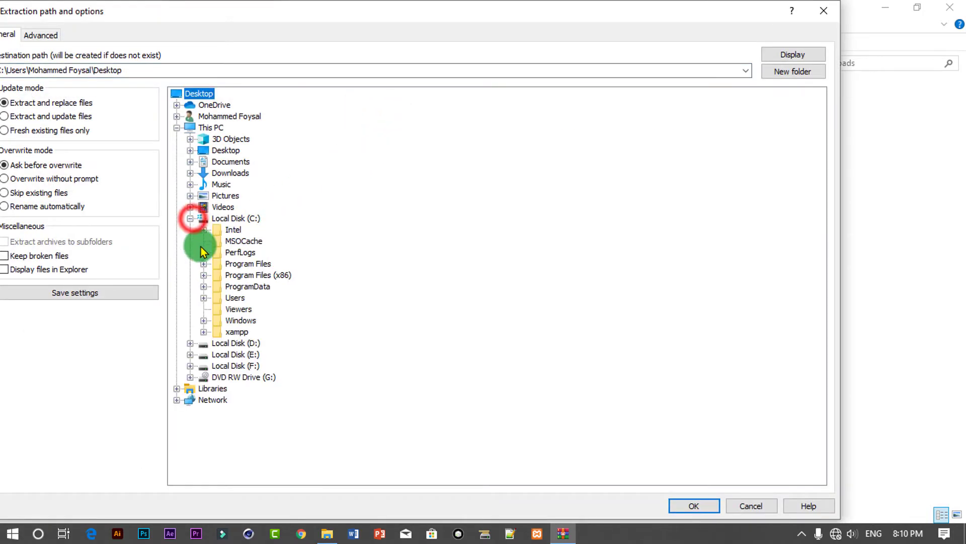
pyautogui.click(204, 297)
pyautogui.click(217, 318)
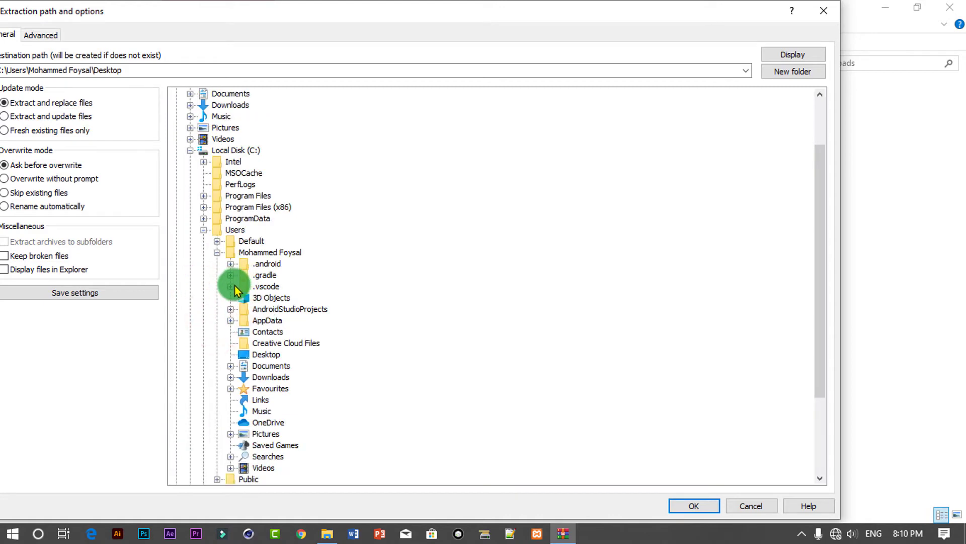
pyautogui.click(231, 321)
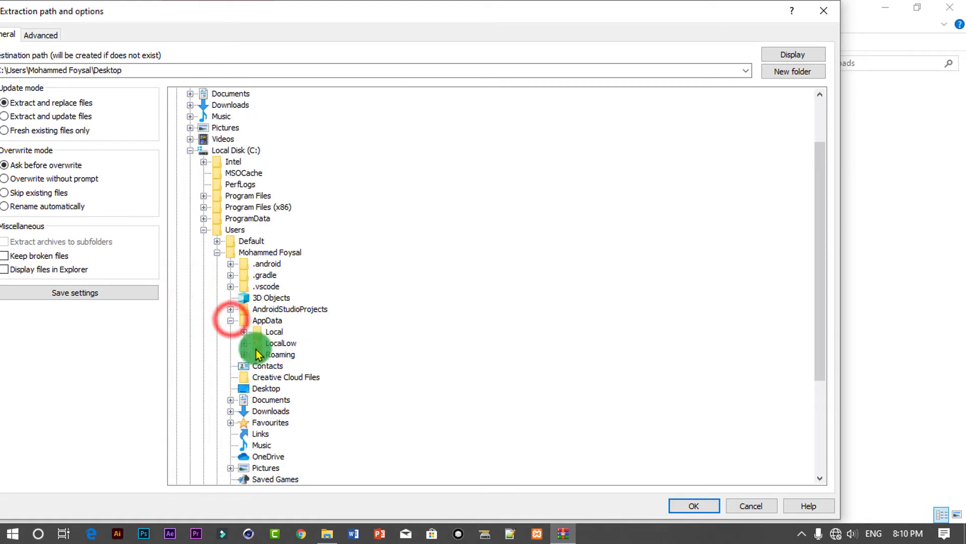
pyautogui.click(244, 332)
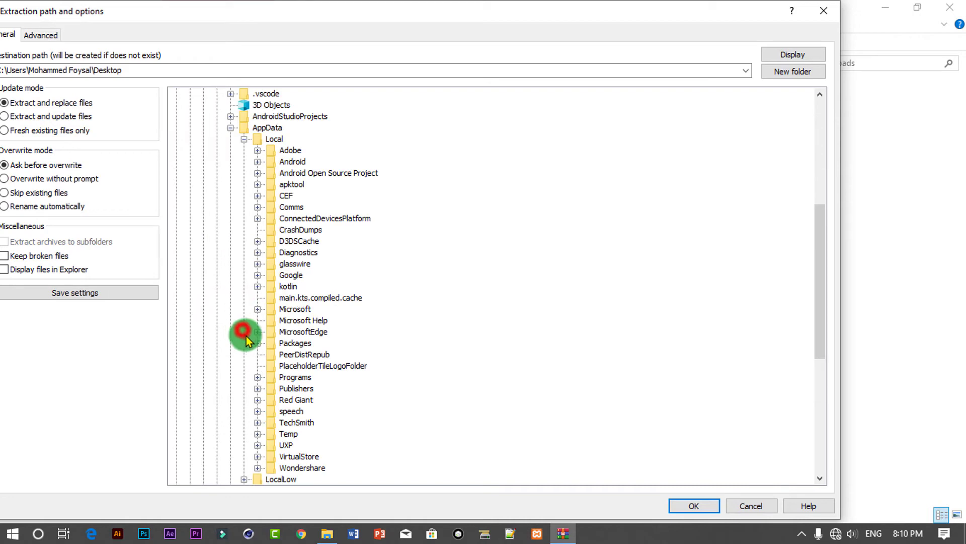
pyautogui.click(257, 150)
pyautogui.click(258, 150)
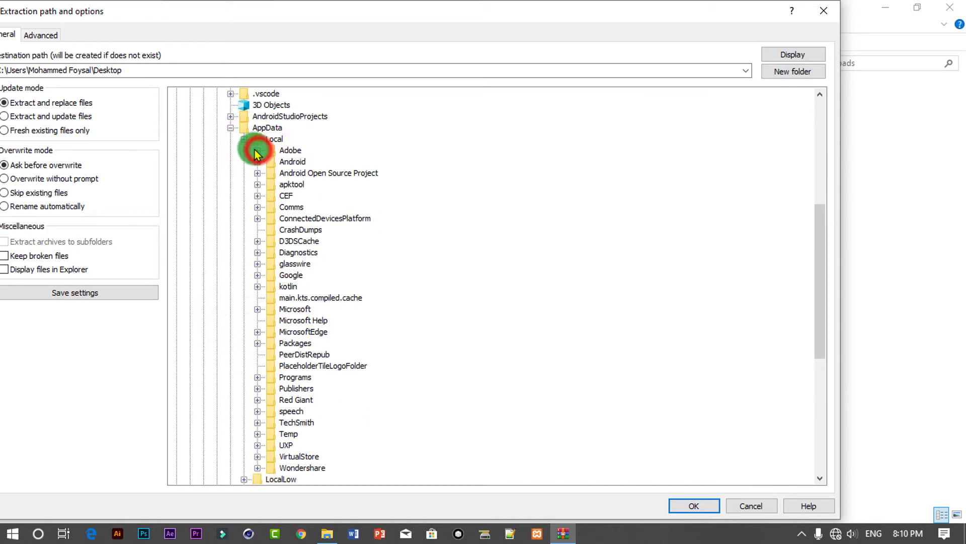
# Step: Extract the x86 folder into Android\Sdk\system-images\android-30\google_apis under AppData\Local, and close the archive window when extraction ends
pyautogui.click(258, 162)
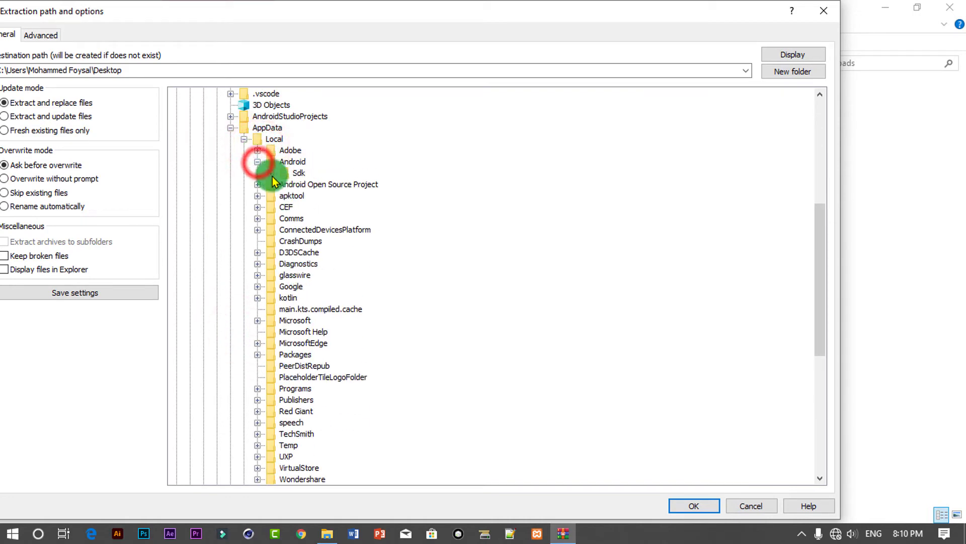
pyautogui.click(271, 173)
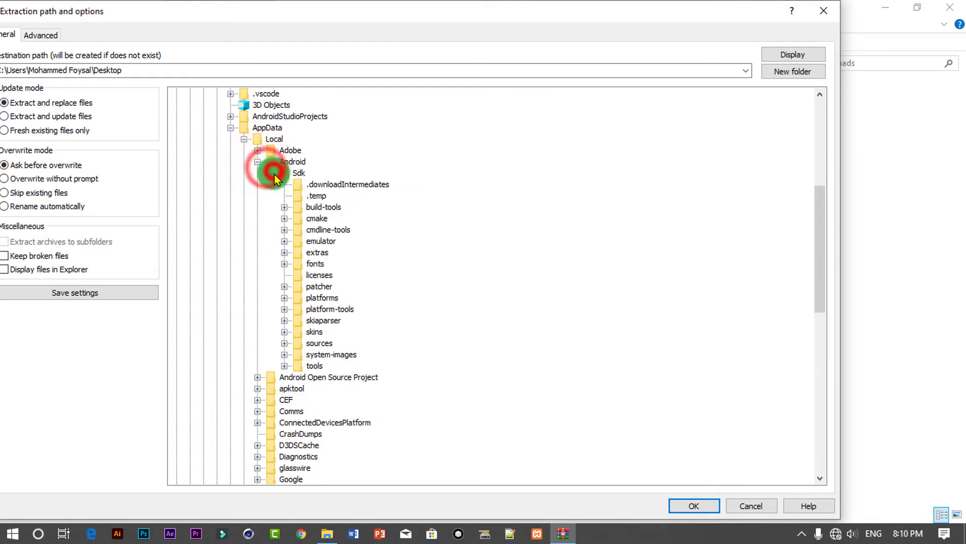
pyautogui.click(285, 354)
pyautogui.click(298, 377)
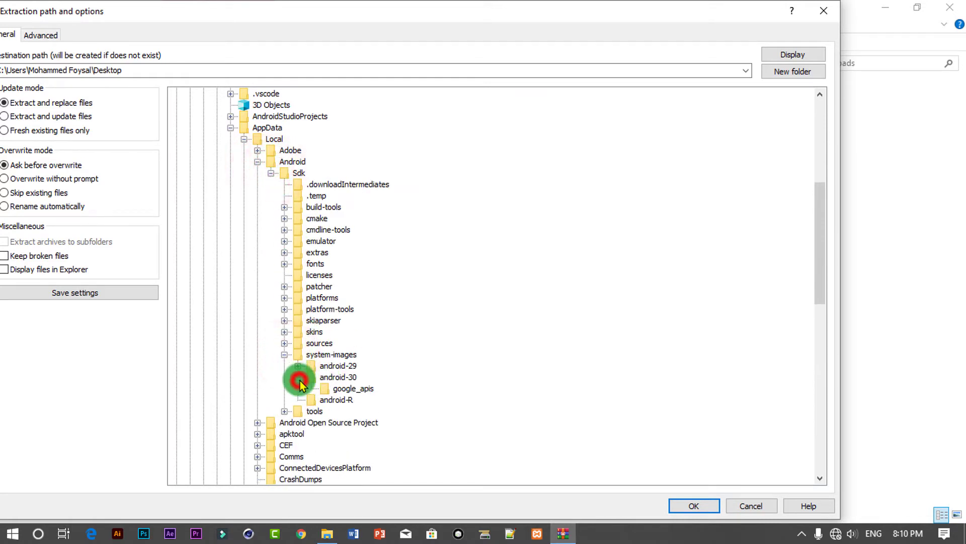
pyautogui.click(353, 388)
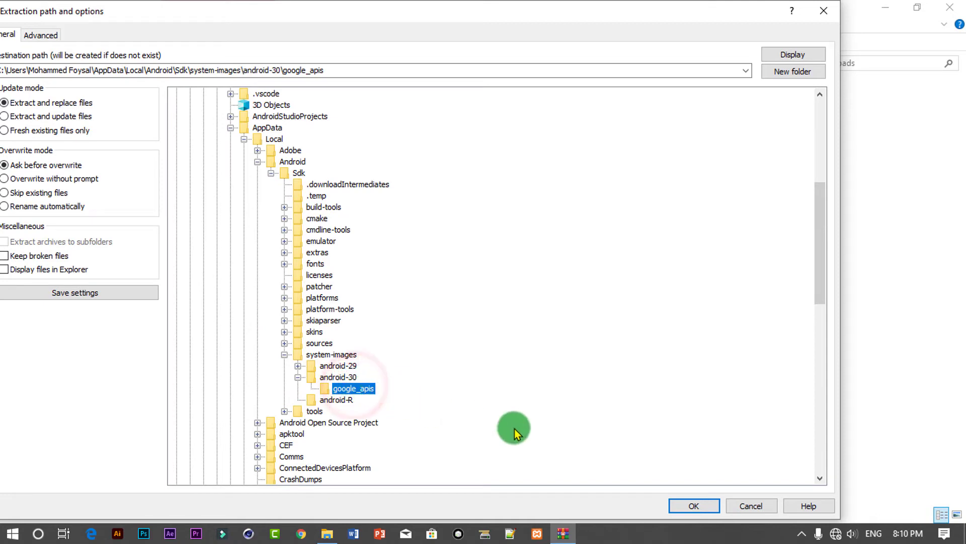
pyautogui.click(693, 505)
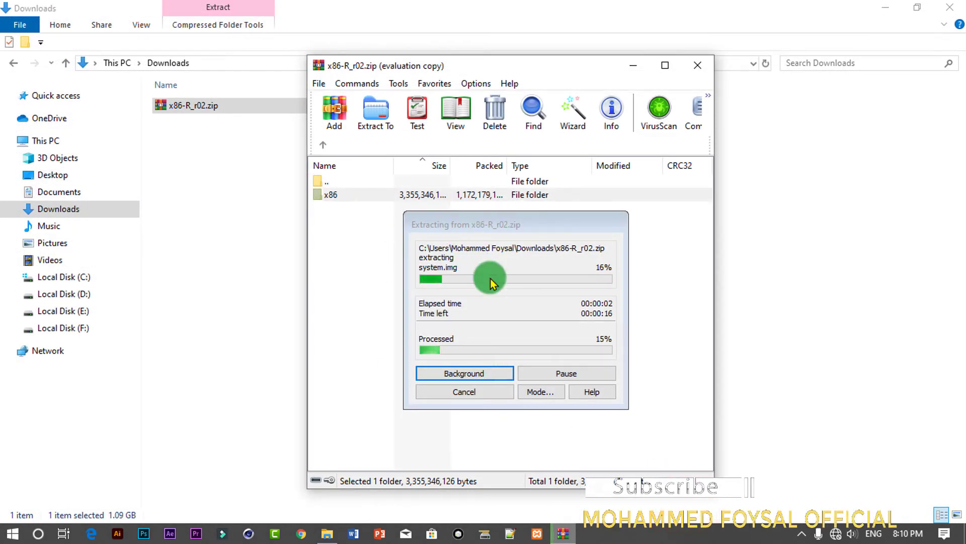
pyautogui.moveTo(512, 222); pyautogui.dragTo(506, 218)
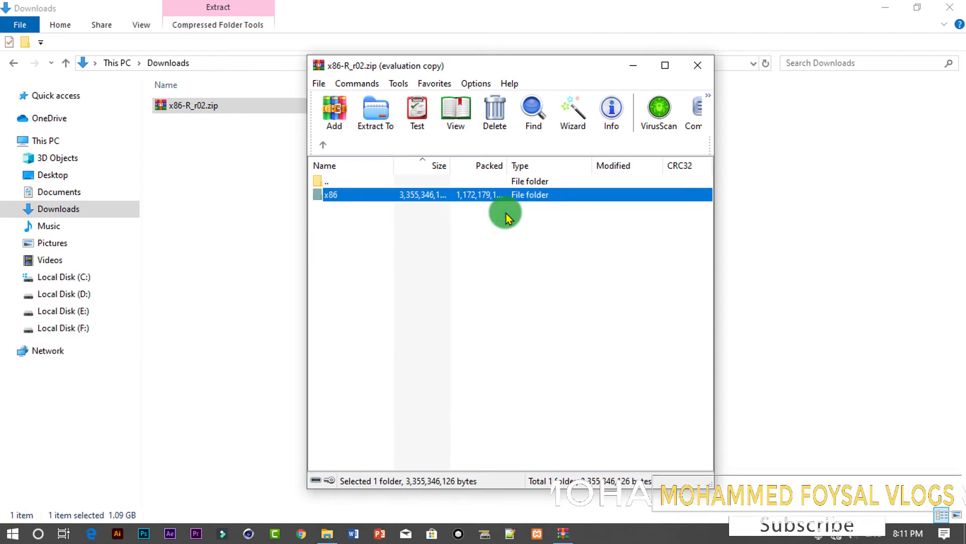
pyautogui.click(698, 65)
pyautogui.click(606, 279)
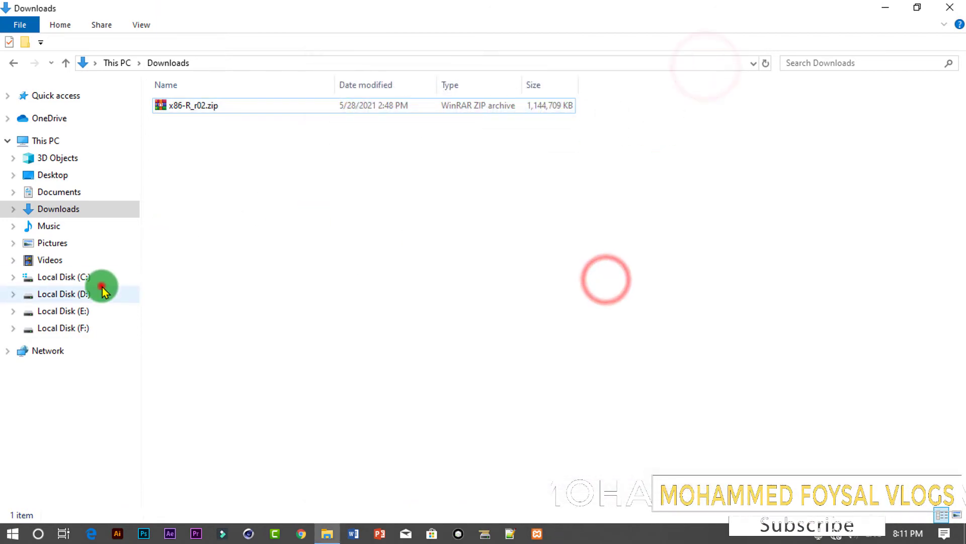
# Step: Open the AppData\Local folder of the user's profile on Local Disk (C:) in File Explorer
pyautogui.click(102, 290)
pyautogui.click(99, 278)
pyautogui.doubleClick(190, 197)
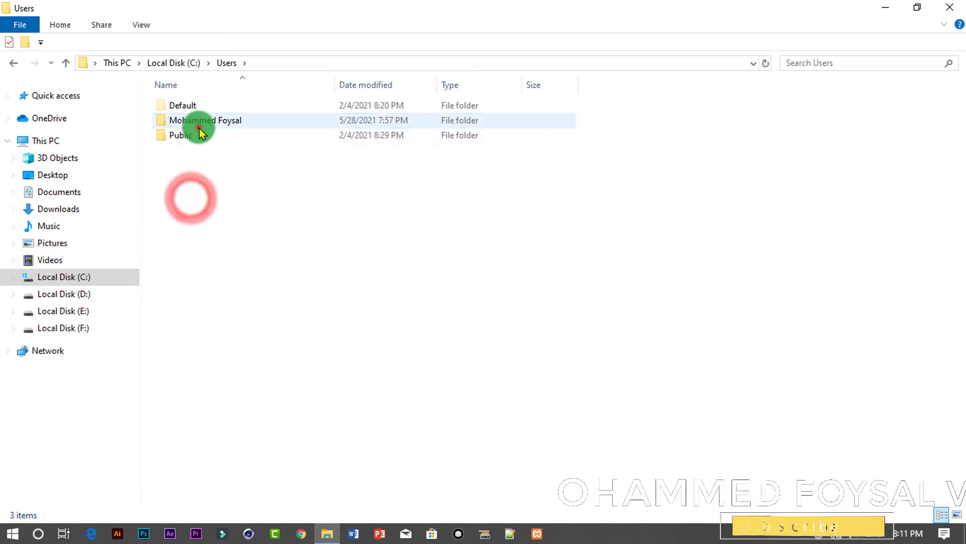
pyautogui.doubleClick(200, 128)
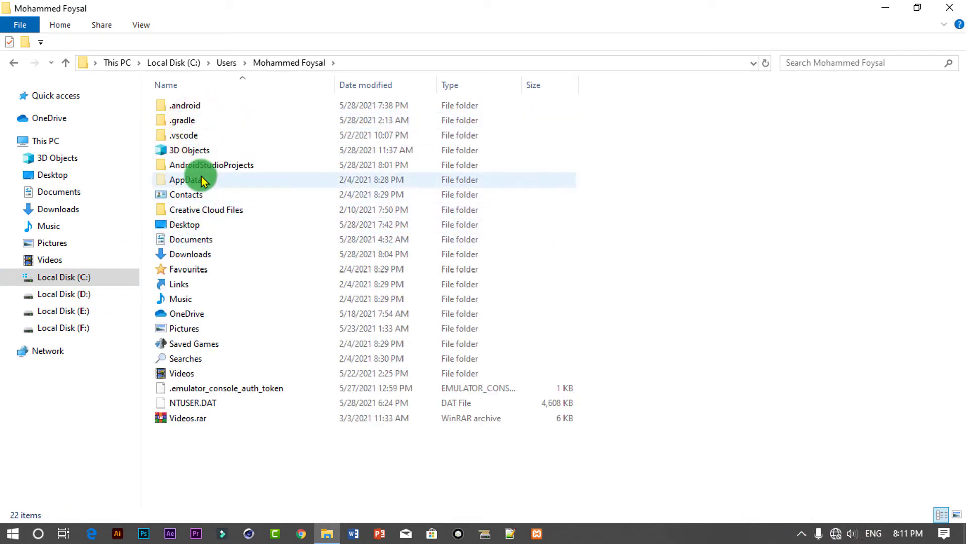
pyautogui.doubleClick(202, 180)
pyautogui.doubleClick(189, 105)
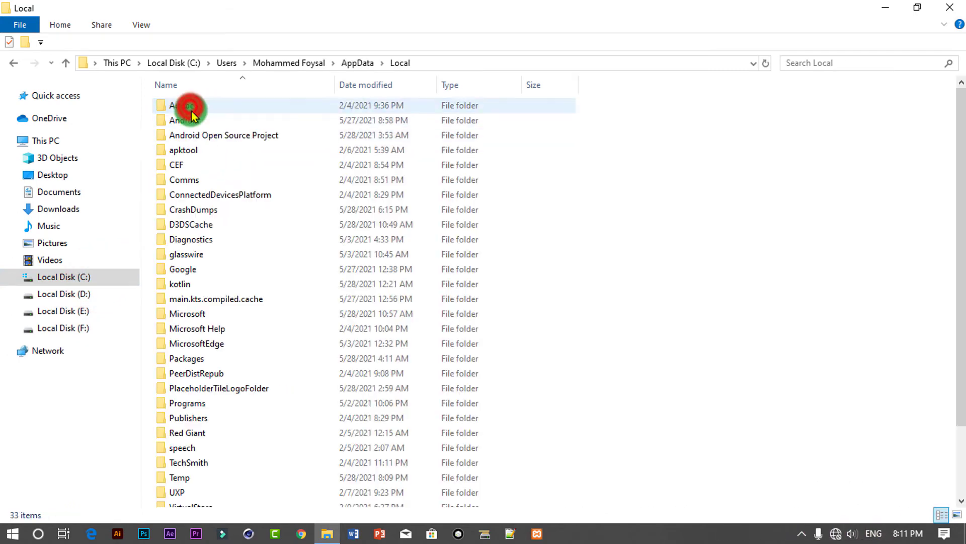
# Step: Check the extracted files in Android\Sdk\system-images\android-30\google_apis\x86, and close the File Explorer window
pyautogui.doubleClick(192, 119)
pyautogui.doubleClick(186, 107)
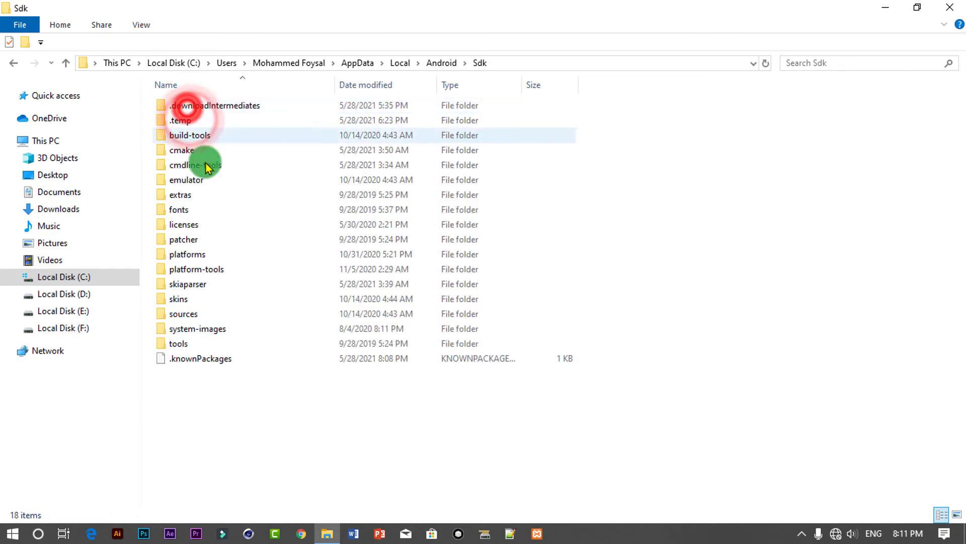
pyautogui.doubleClick(185, 330)
pyautogui.doubleClick(204, 122)
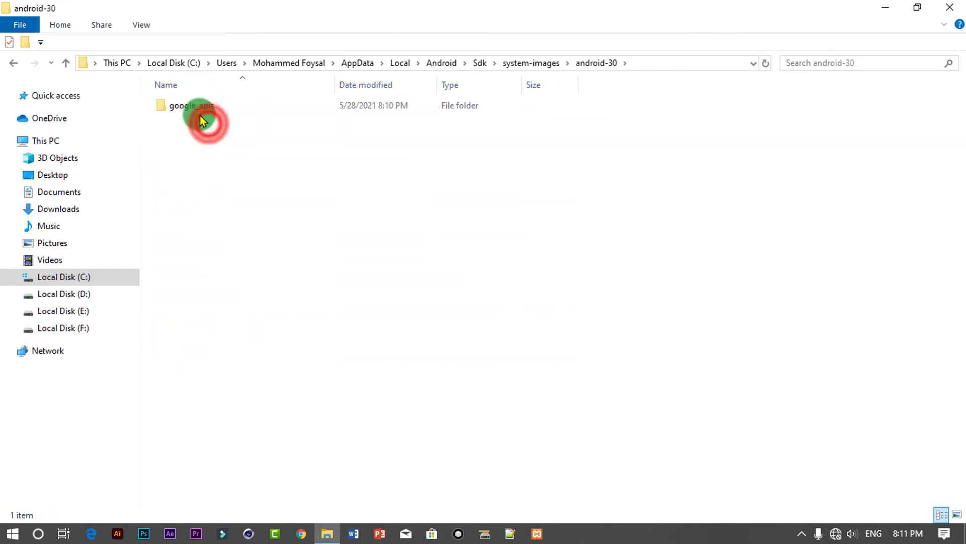
pyautogui.doubleClick(200, 106)
pyautogui.doubleClick(196, 105)
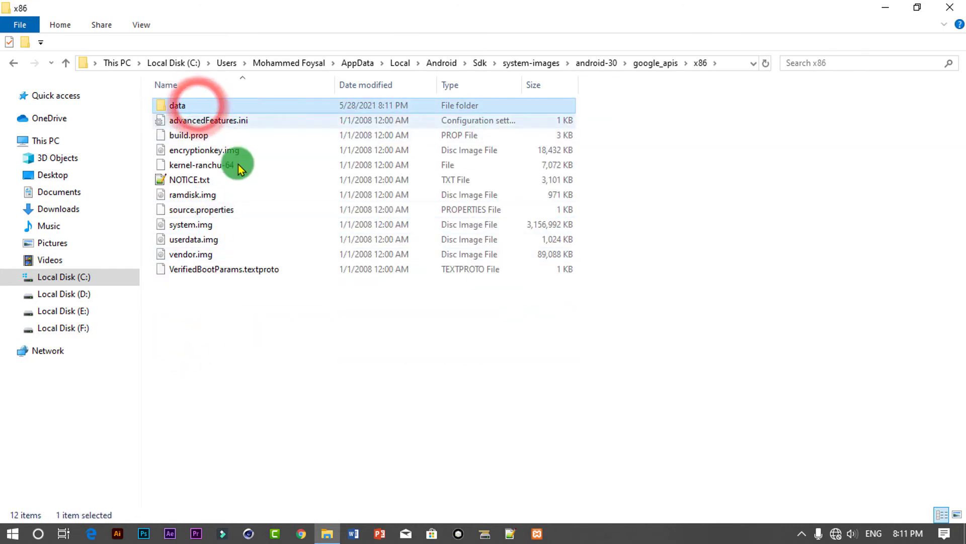
pyautogui.doubleClick(205, 107)
pyautogui.click(248, 278)
pyautogui.click(954, 7)
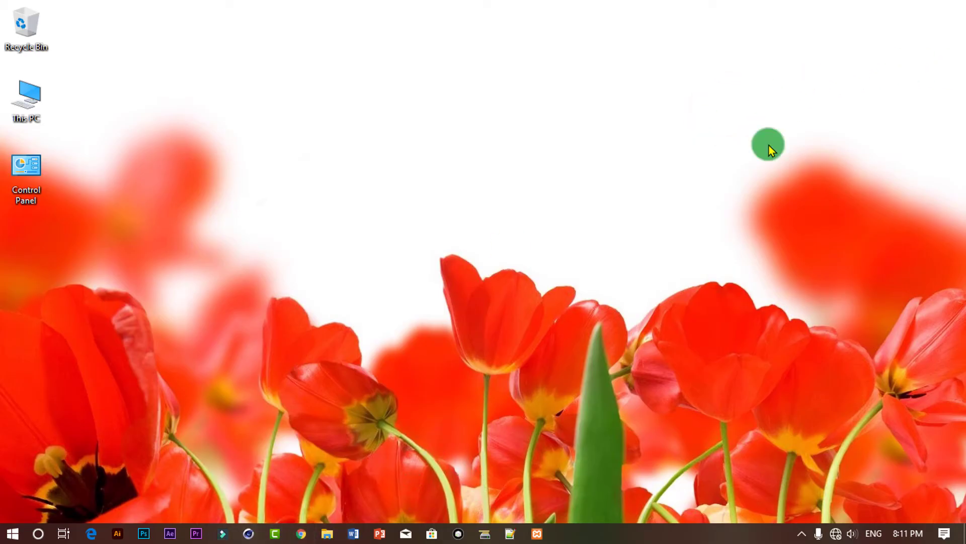
pyautogui.click(21, 540)
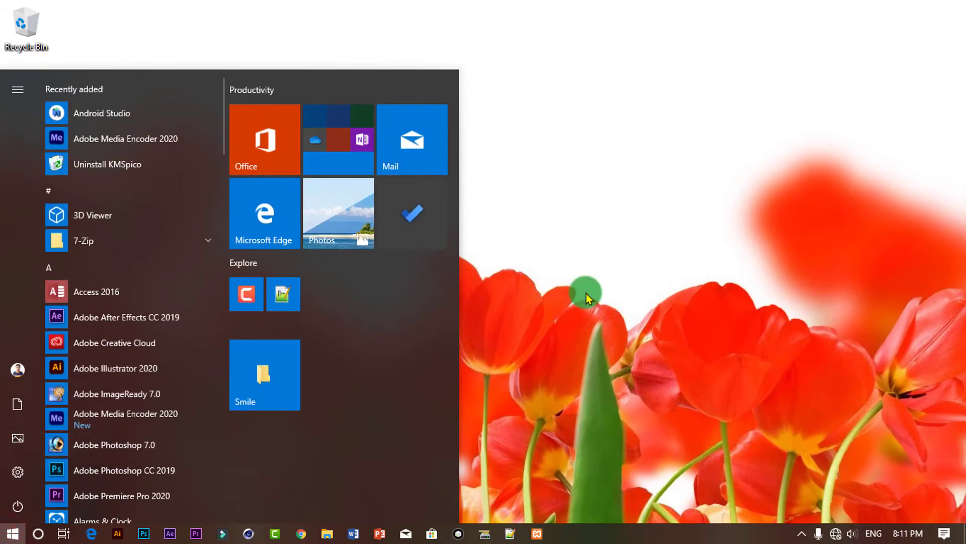
pyautogui.click(585, 290)
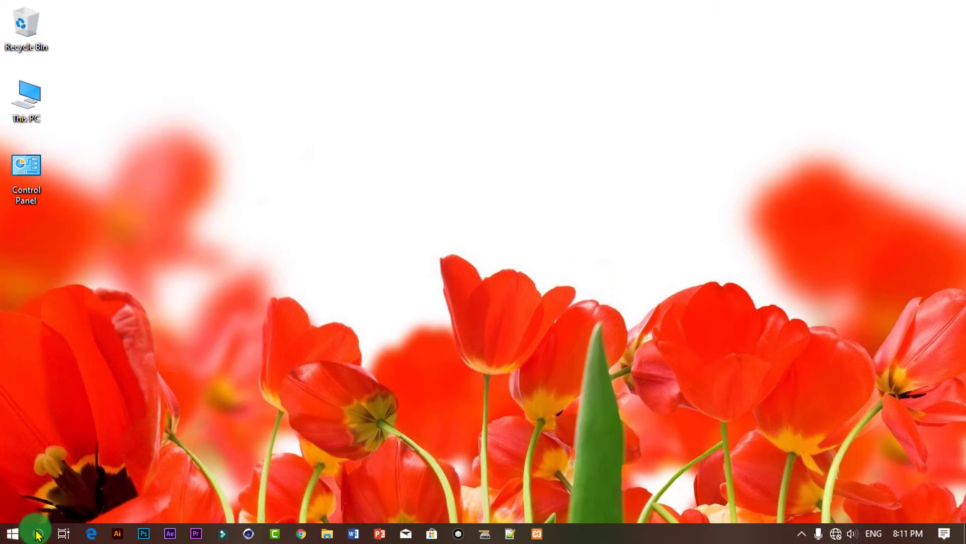
# Step: From Local Disk (D:), confirm folder options that show hidden files, folders and drives and leave Hide extensions for known file types unticked
pyautogui.click(37, 102)
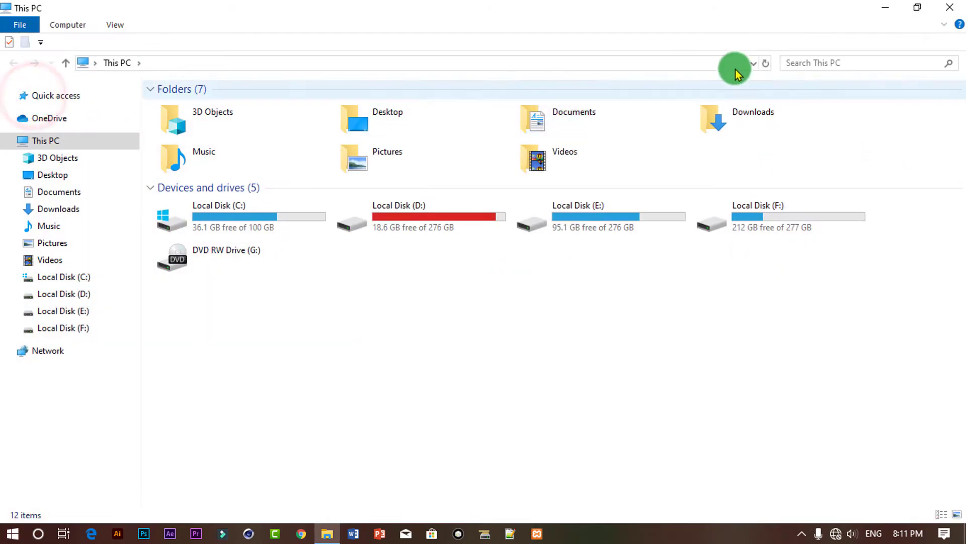
pyautogui.doubleClick(410, 222)
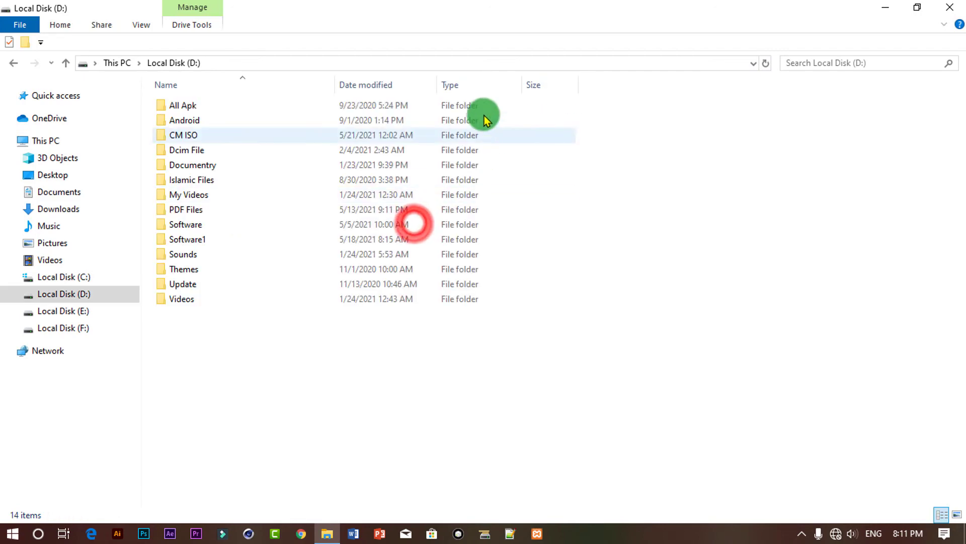
pyautogui.click(141, 25)
pyautogui.click(715, 43)
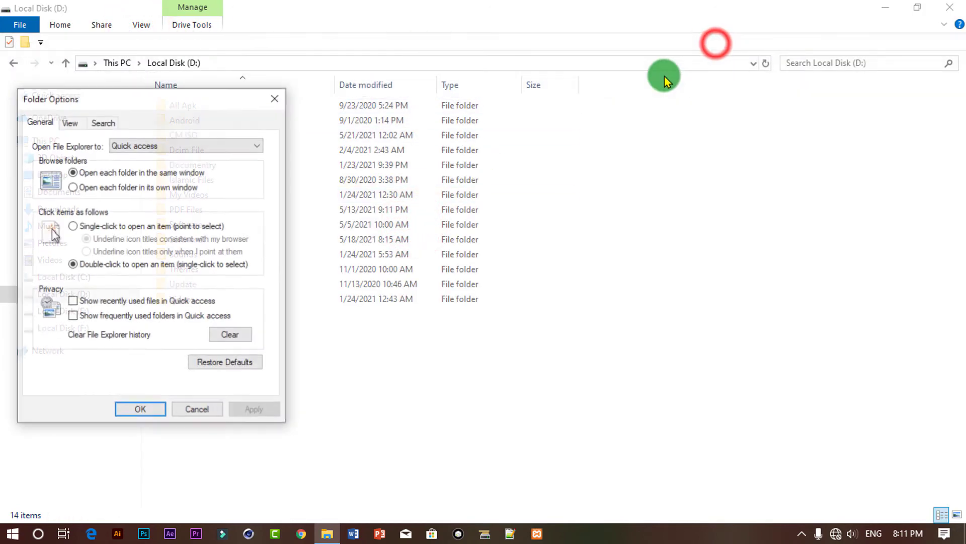
pyautogui.click(69, 123)
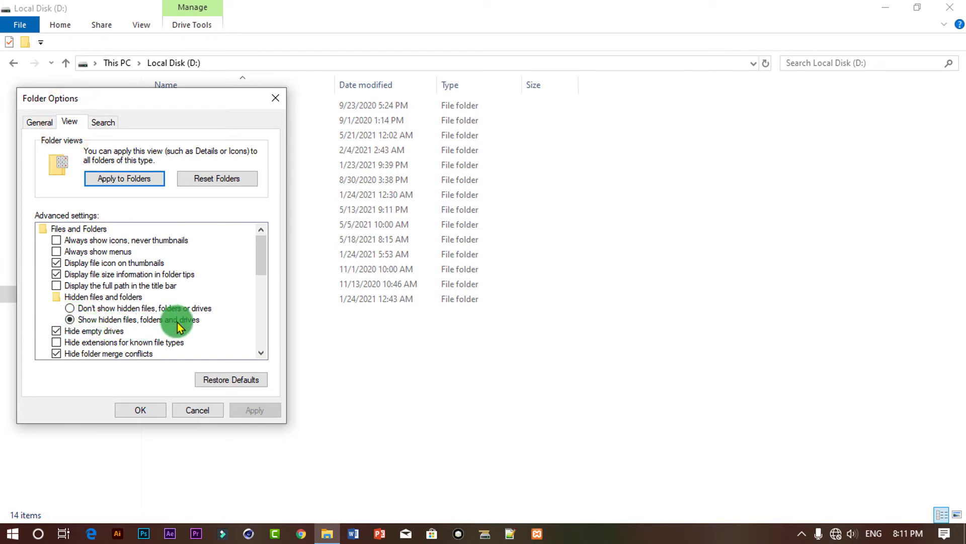
pyautogui.click(57, 342)
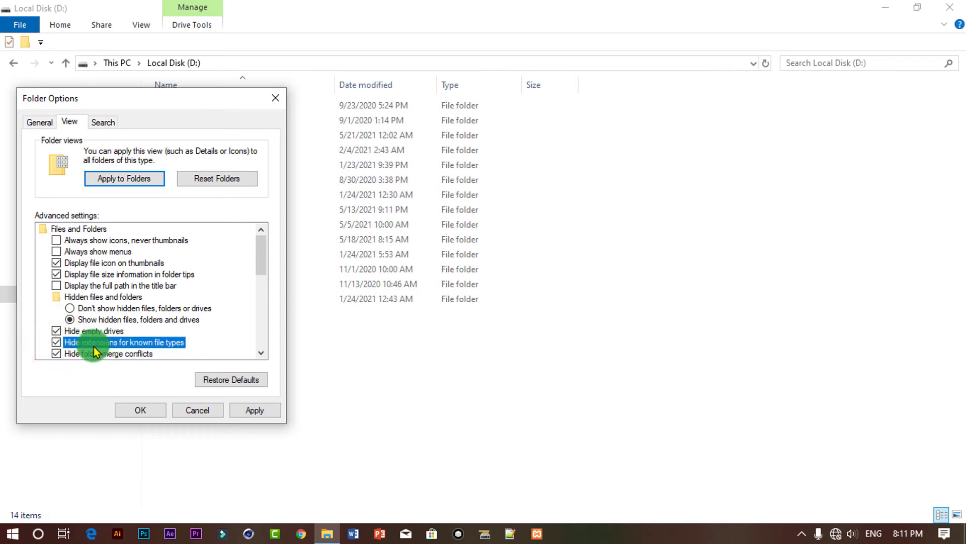
pyautogui.click(57, 342)
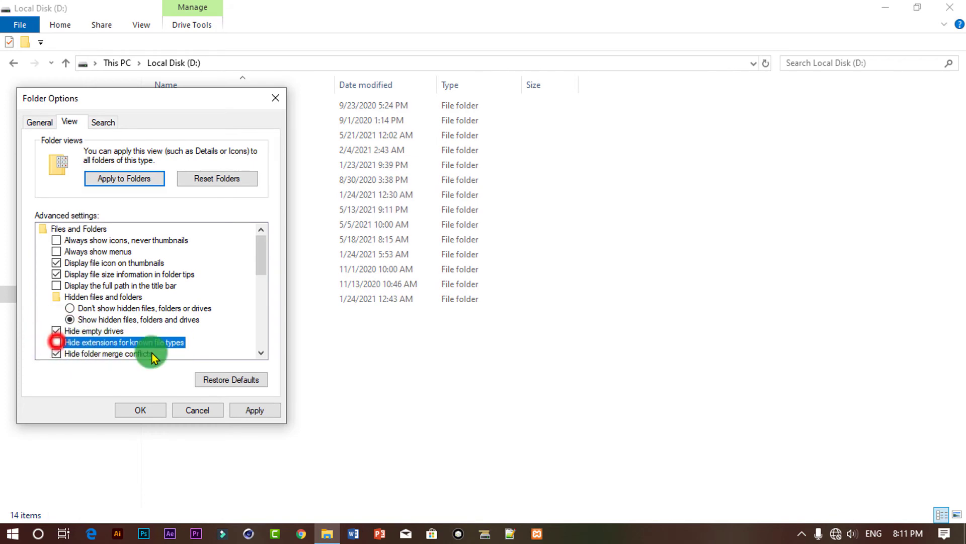
pyautogui.click(139, 406)
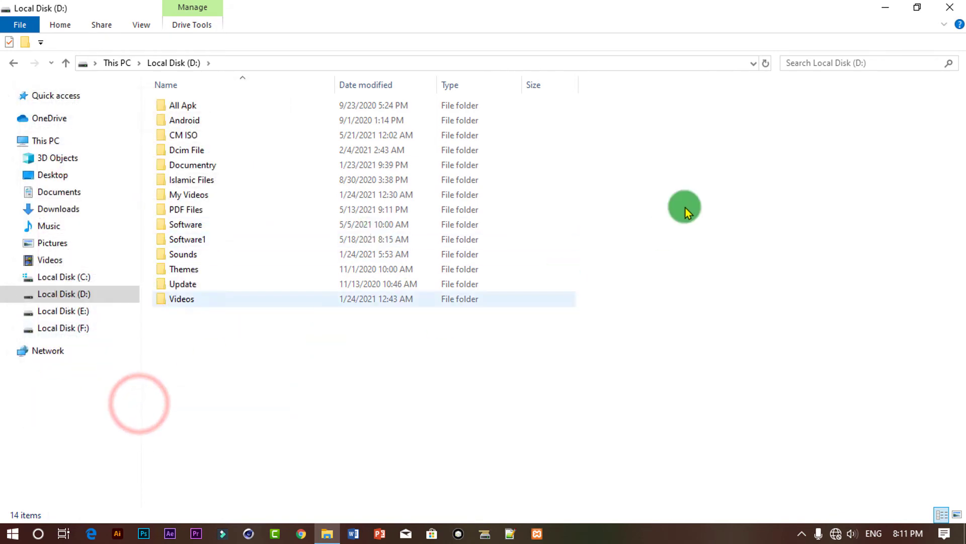
# Step: View the Users folder on Local Disk (C:), and close the File Explorer window
pyautogui.click(81, 280)
pyautogui.doubleClick(186, 196)
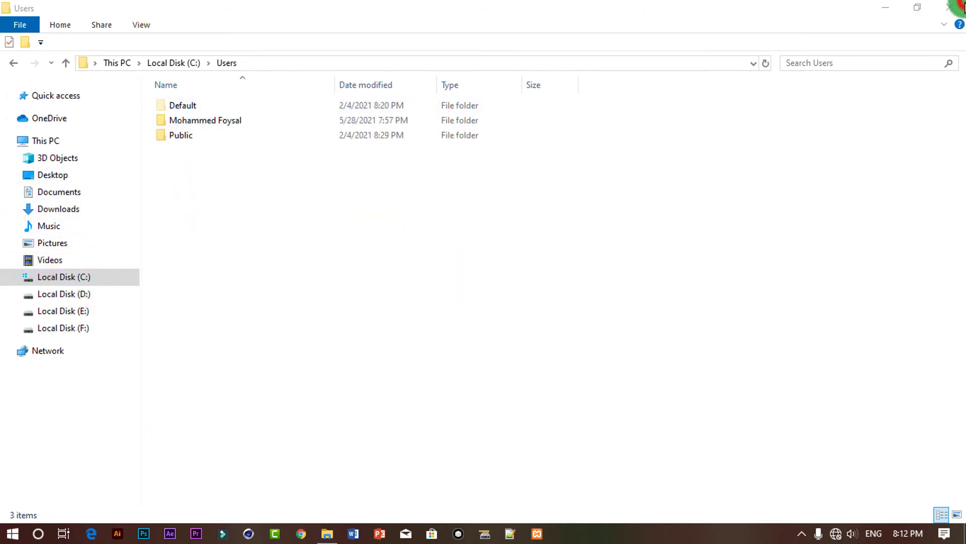
pyautogui.click(957, 6)
# Step: Launch Android Studio and open the Android Virtual Device Manager
pyautogui.click(13, 533)
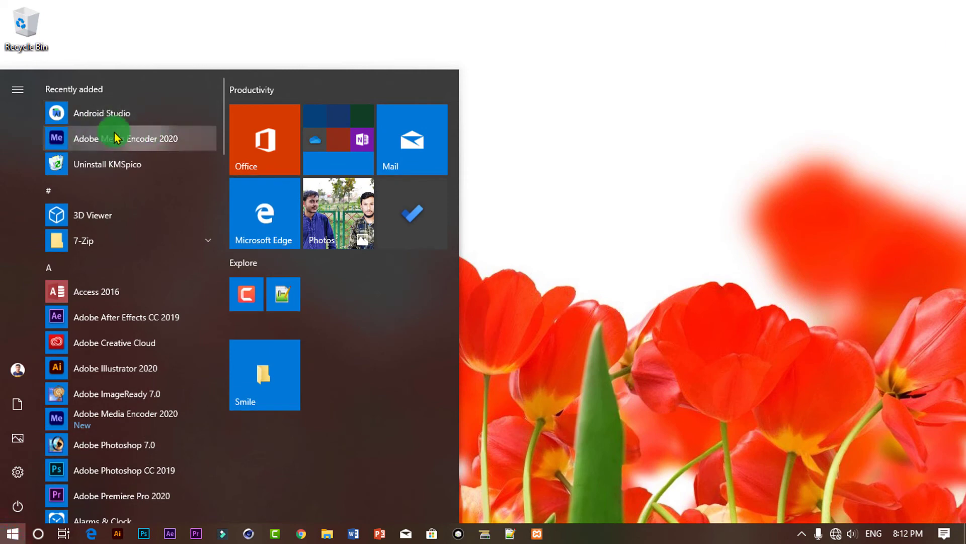
pyautogui.click(151, 113)
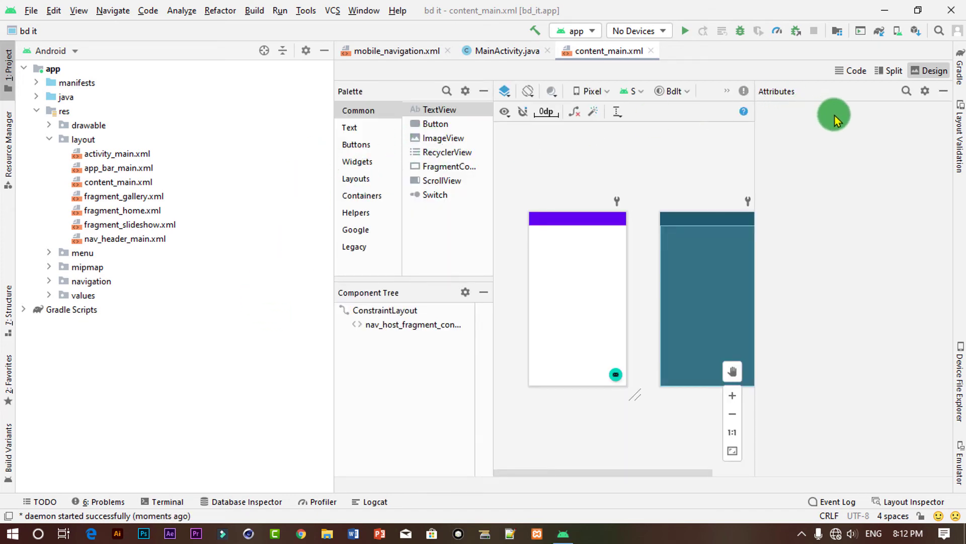
pyautogui.click(897, 32)
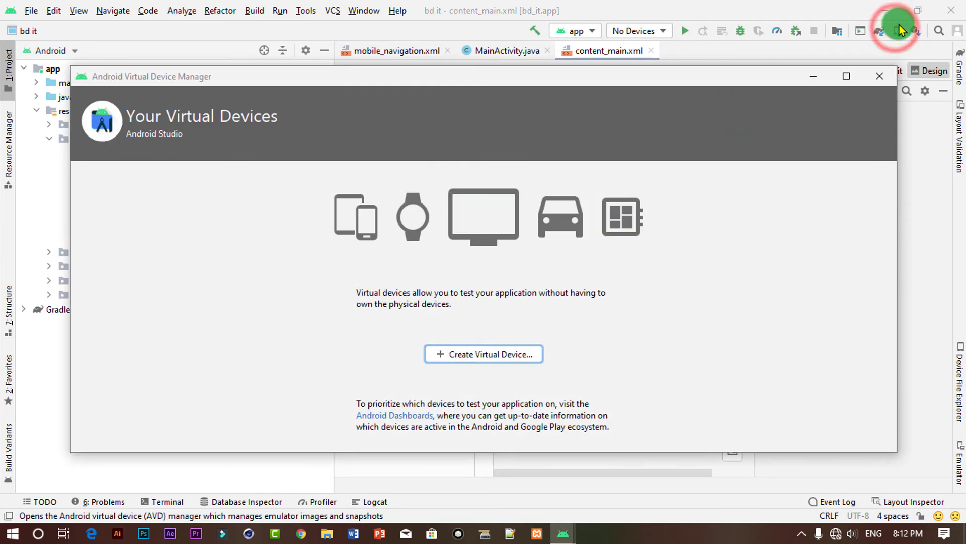
# Step: Start creating a virtual device and choose the Pixel 4a phone as its hardware definition
pyautogui.click(486, 353)
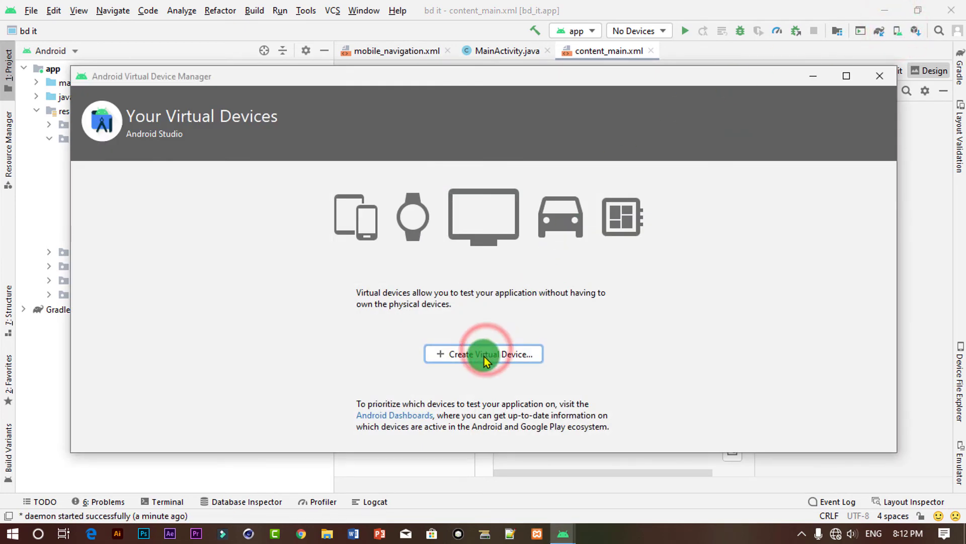
pyautogui.click(275, 268)
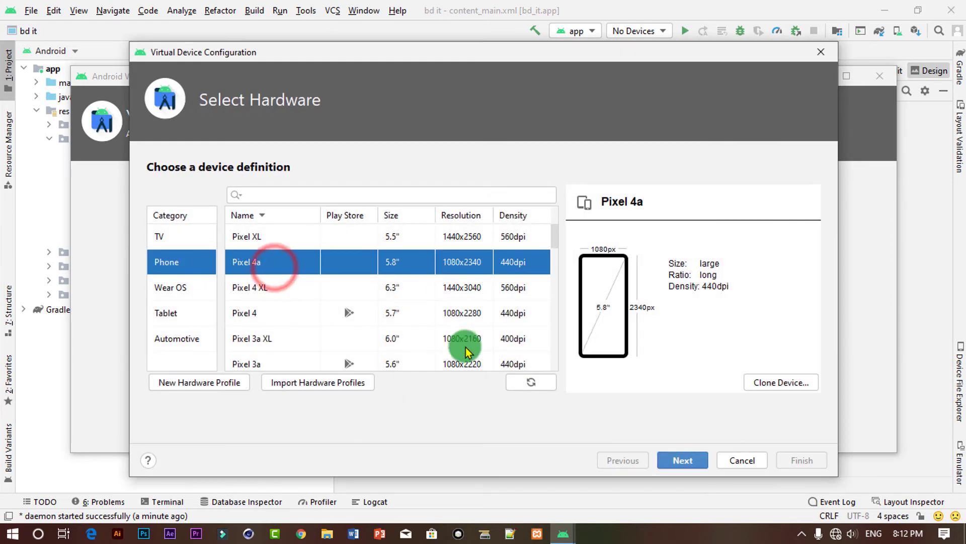
pyautogui.click(675, 462)
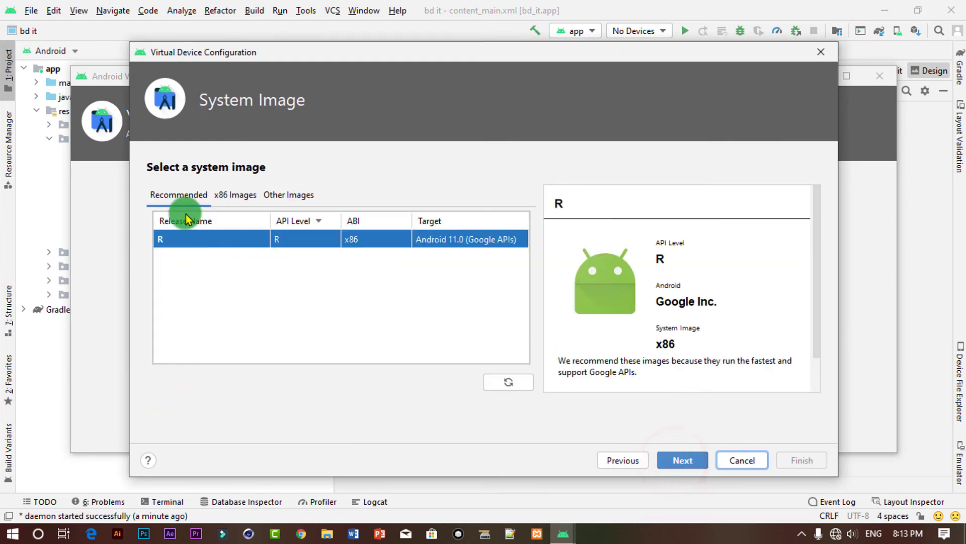
# Step: Look through the system image categories, and continue with the recommended R x86 image targeting Android 11.0 (Google APIs)
pyautogui.click(221, 275)
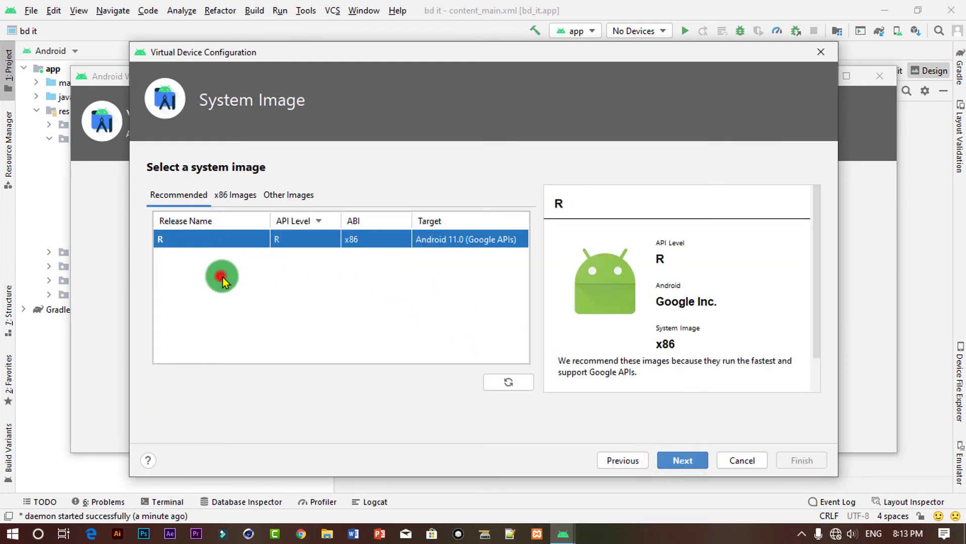
pyautogui.click(271, 266)
pyautogui.click(508, 384)
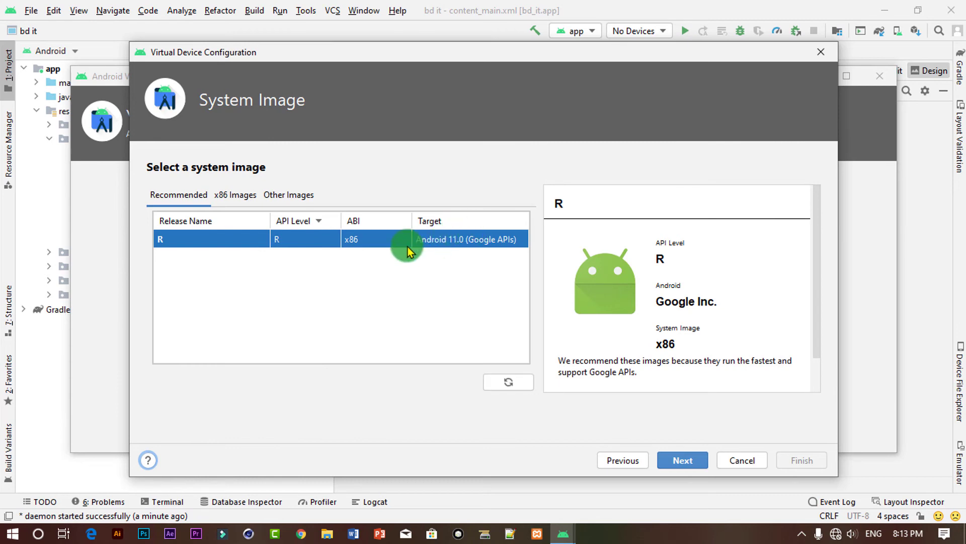
pyautogui.click(241, 195)
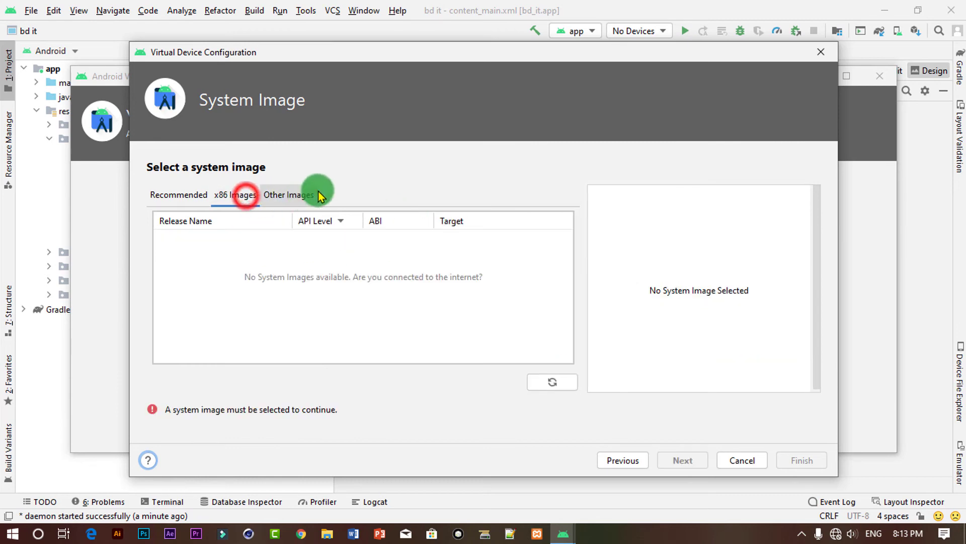
pyautogui.click(315, 192)
pyautogui.click(166, 200)
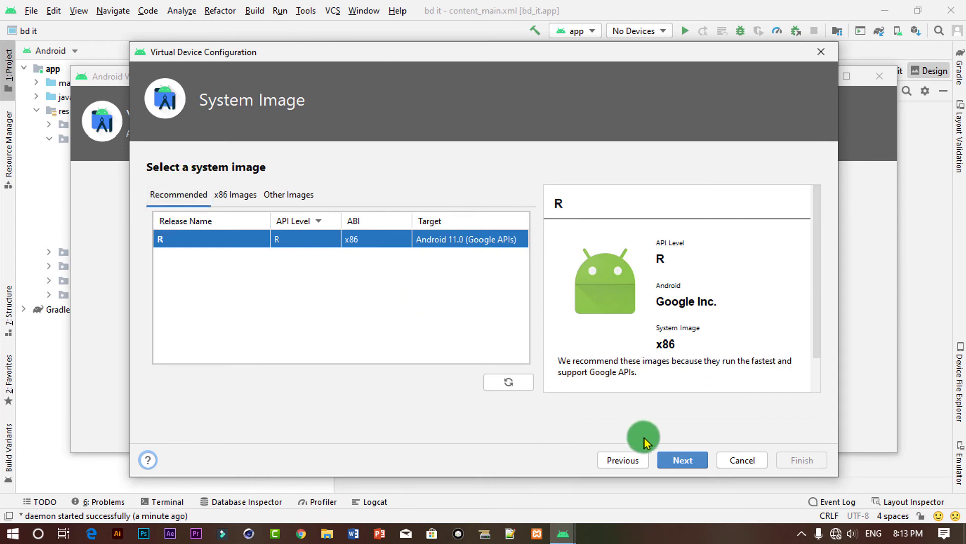
pyautogui.click(683, 459)
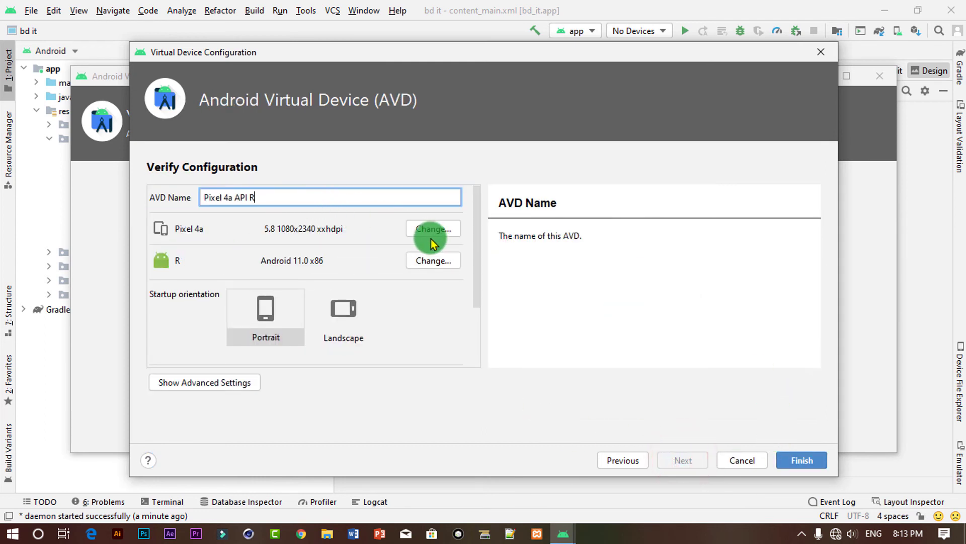
# Step: Keep the AVD name Pixel 4a API R, set the startup orientation to Portrait, and finish creating the virtual device
pyautogui.moveTo(273, 197); pyautogui.dragTo(151, 197)
pyautogui.click(291, 197)
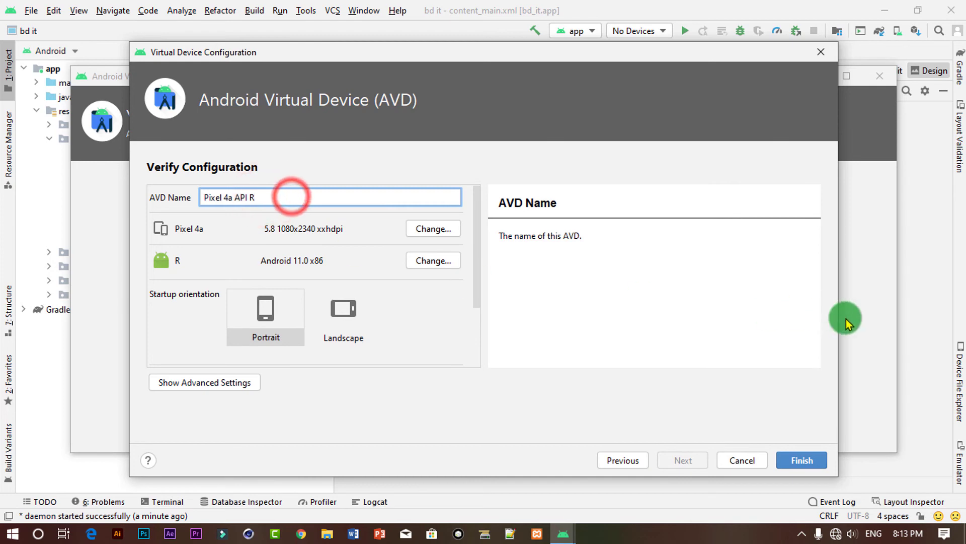
pyautogui.click(268, 315)
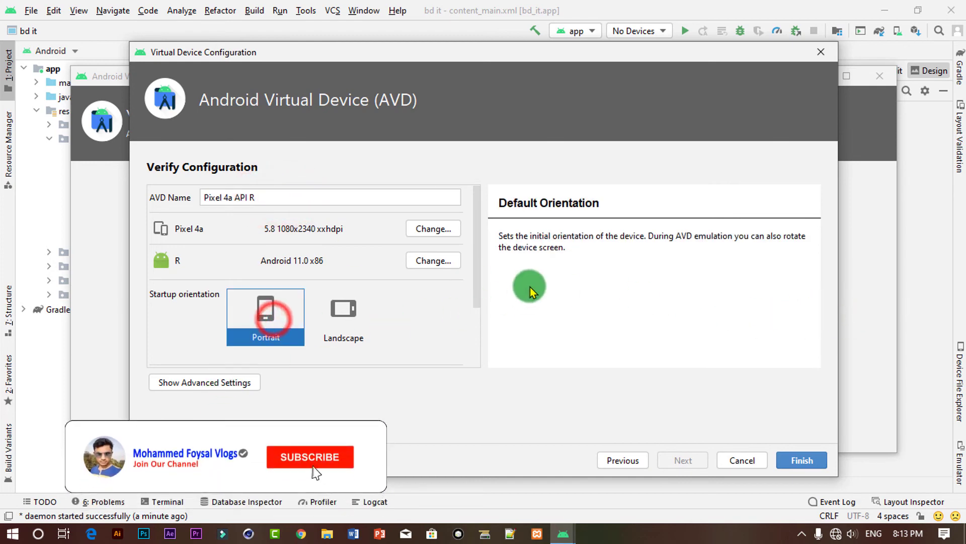
pyautogui.click(804, 464)
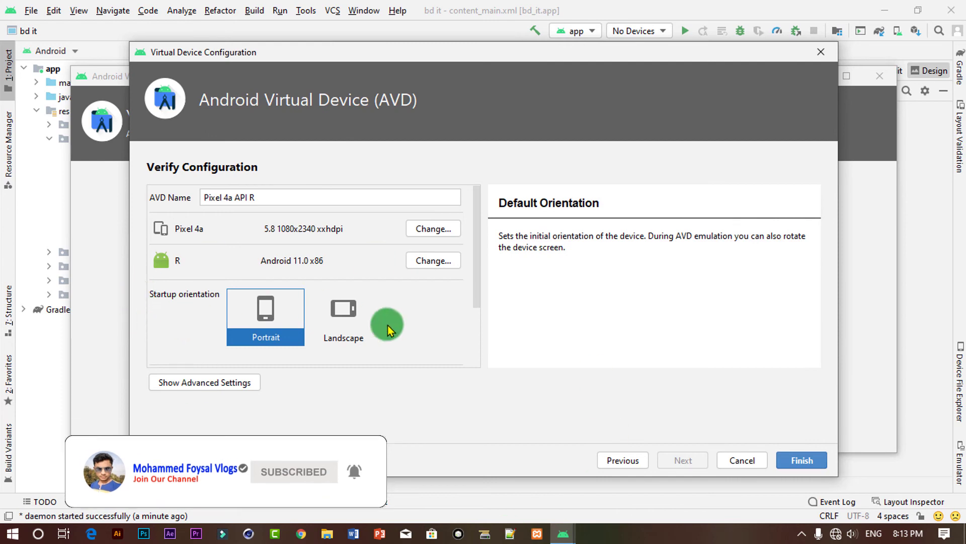
pyautogui.click(799, 460)
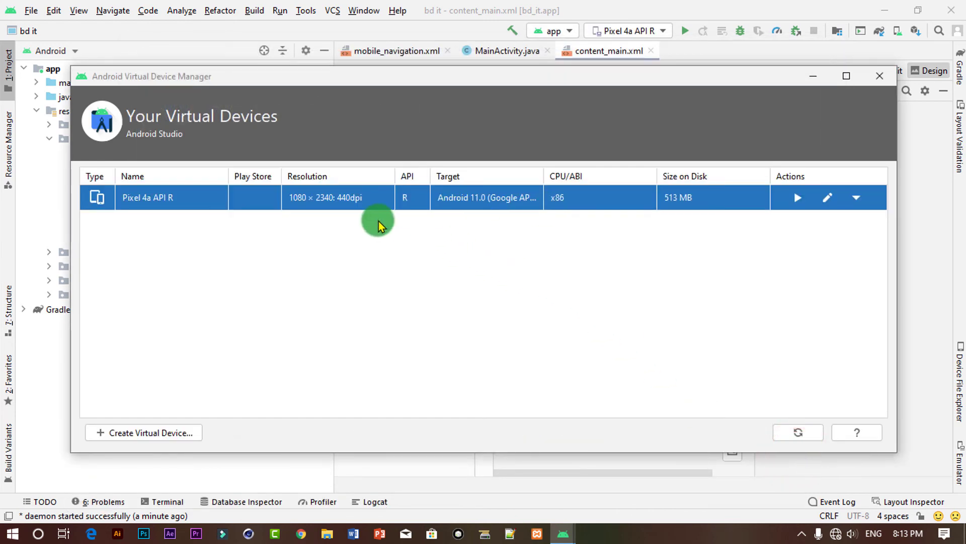
pyautogui.click(406, 271)
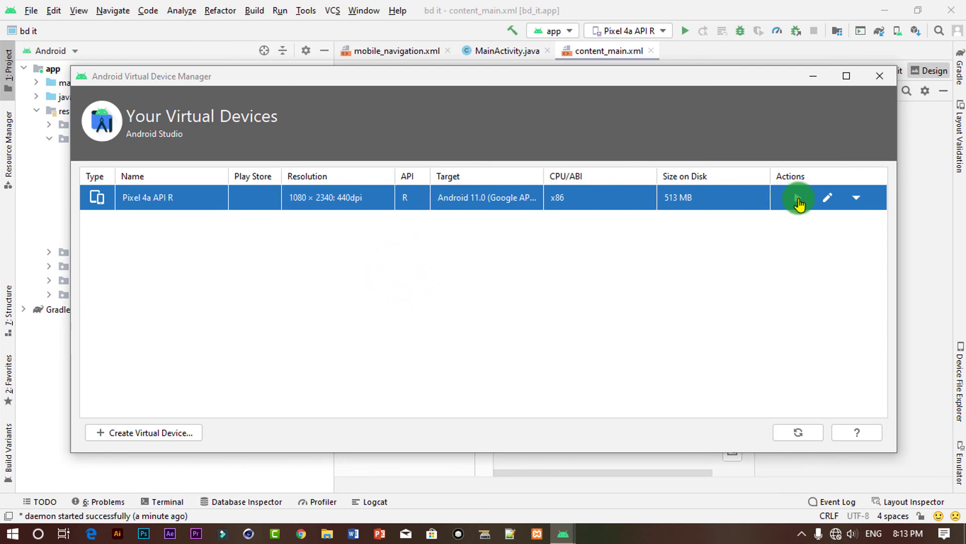